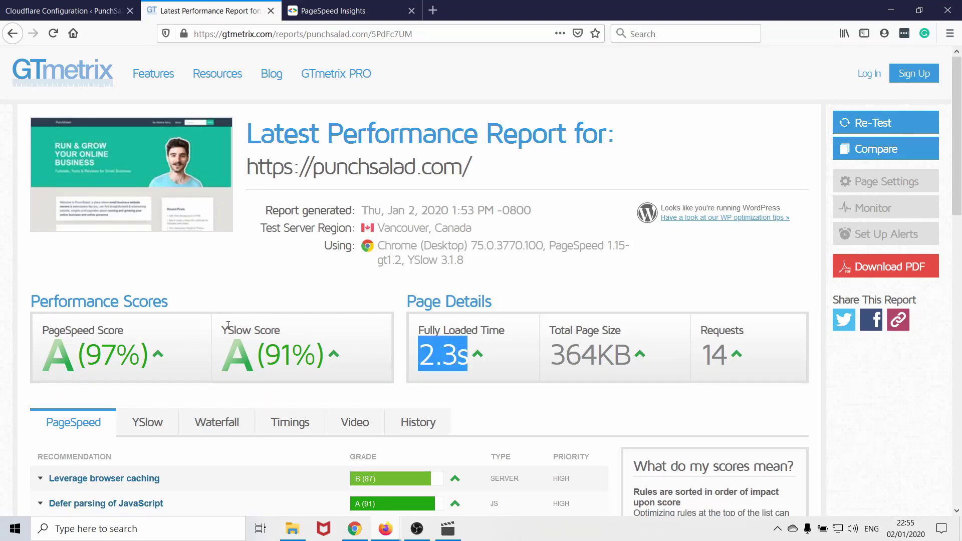
# - Show punchsalad.com's GTmetrix YSlow recommendations and expand the Use a CDN row
pyautogui.scroll(-1, 261, 351)
pyautogui.click(168, 354)
pyautogui.scroll(-2, 196, 317)
pyautogui.click(196, 317)
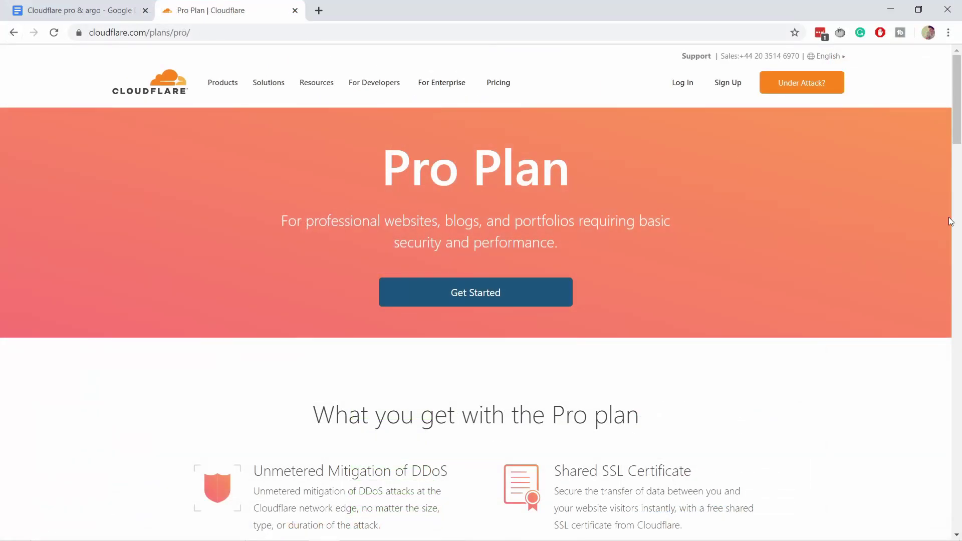
# - Read down through the Argo Smart Routing product page
pyautogui.scroll(-5, 951, 216)
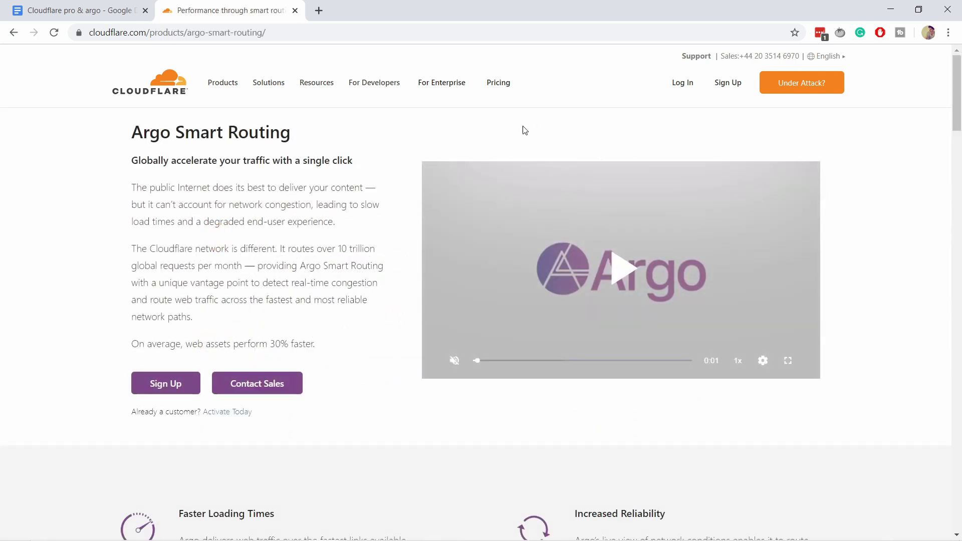
pyautogui.scroll(-8, 517, 131)
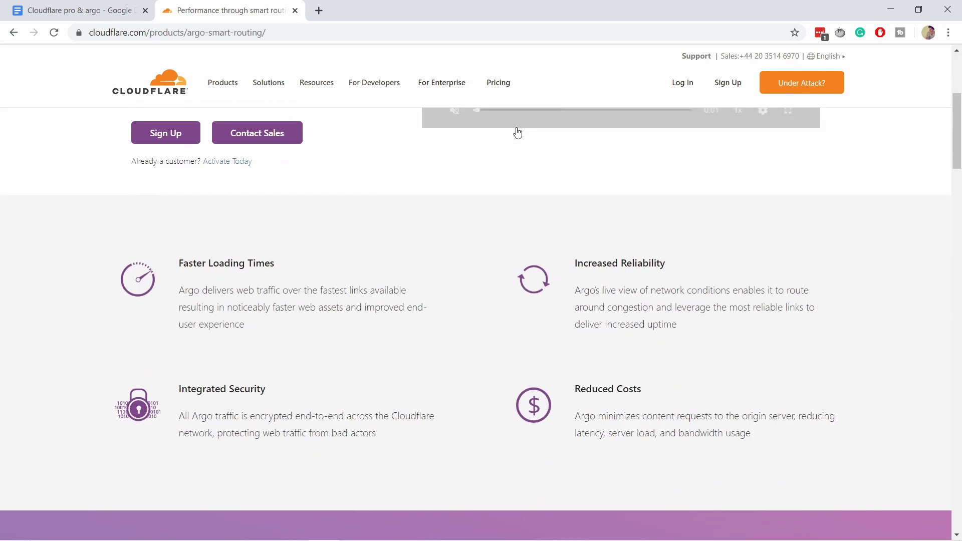
pyautogui.scroll(-4, 517, 139)
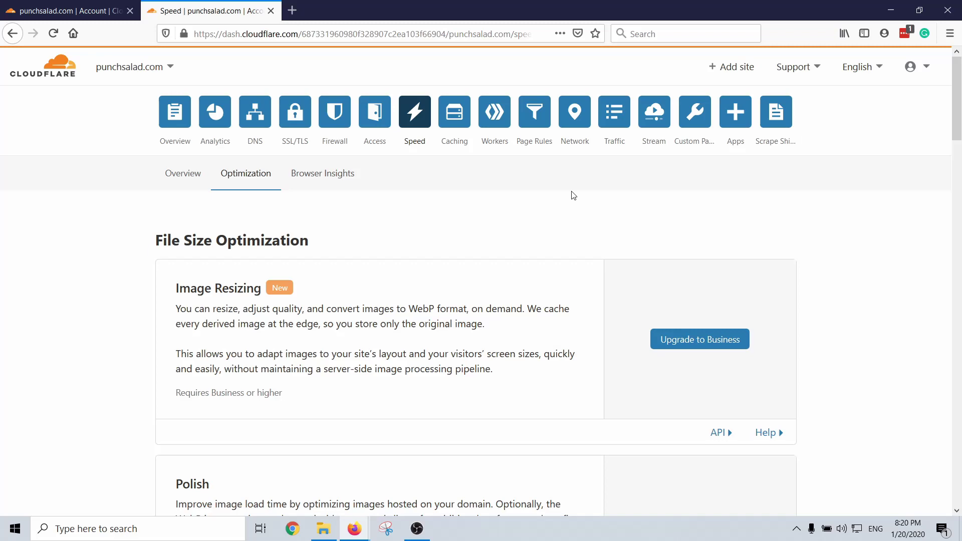
# - Upgrade to the $20/month Pro plan and continue to the card and billing fields
pyautogui.scroll(-5, 571, 194)
pyautogui.click(698, 328)
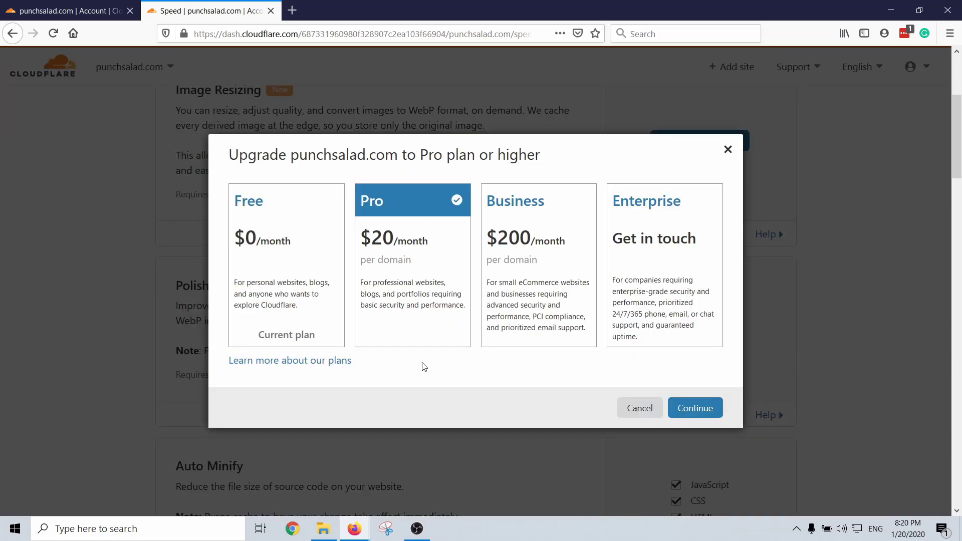
pyautogui.click(695, 408)
pyautogui.scroll(-2, 394, 100)
pyautogui.scroll(2, 394, 101)
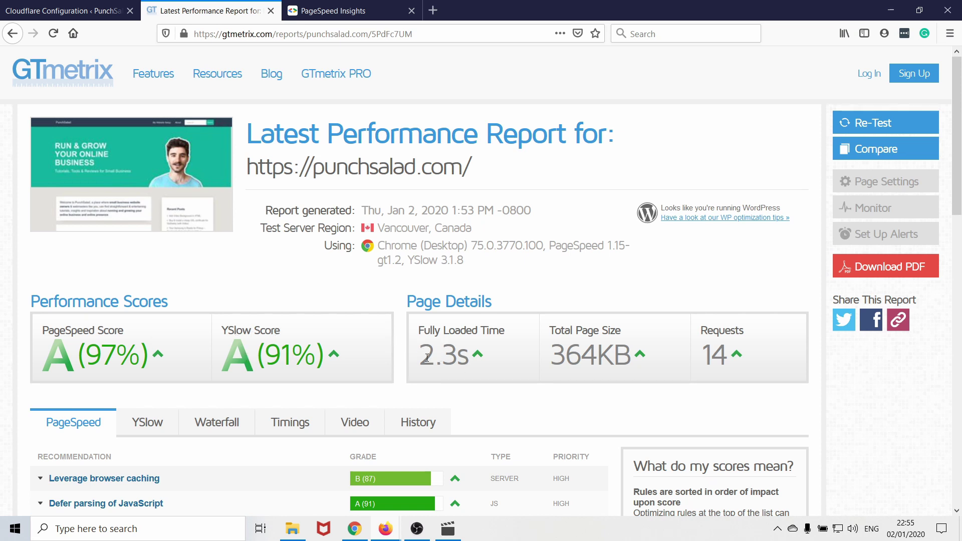
# - Highlight the 2.3s fully loaded time, then show the report's YSlow recommendations
pyautogui.moveTo(425, 357); pyautogui.dragTo(467, 352)
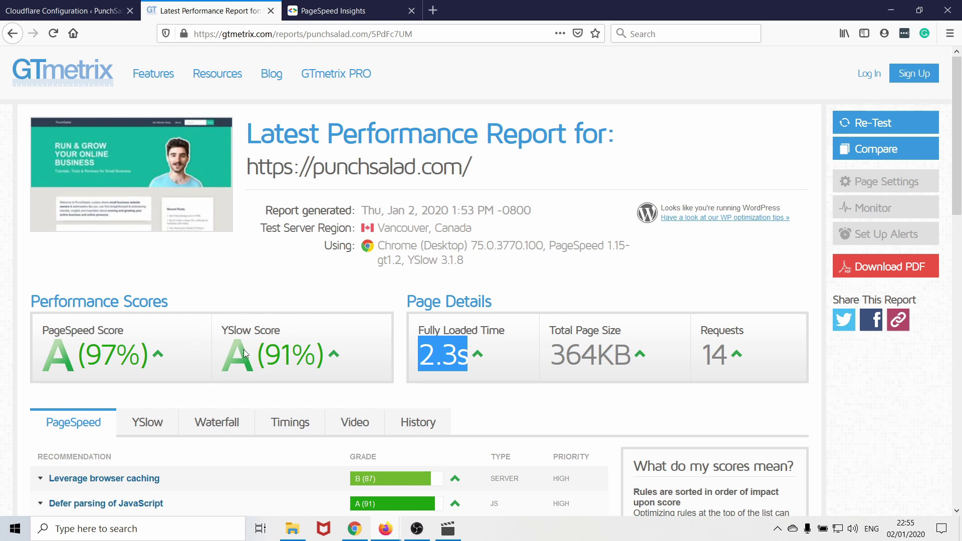
pyautogui.scroll(-2, 278, 351)
pyautogui.click(148, 356)
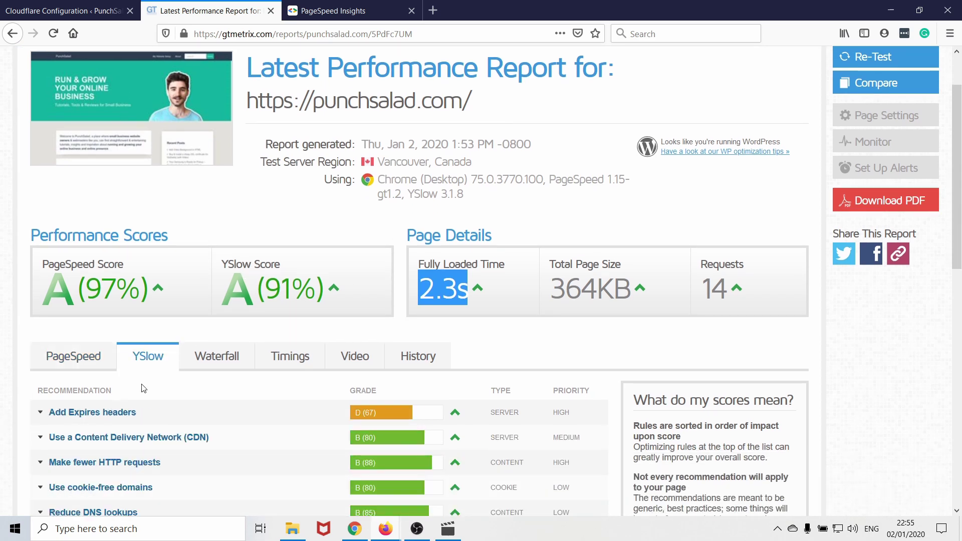
pyautogui.scroll(-4, 210, 341)
# - Expand the CDN recommendation, then compare the pricing plans against the Argo Smart Routing page
pyautogui.click(204, 306)
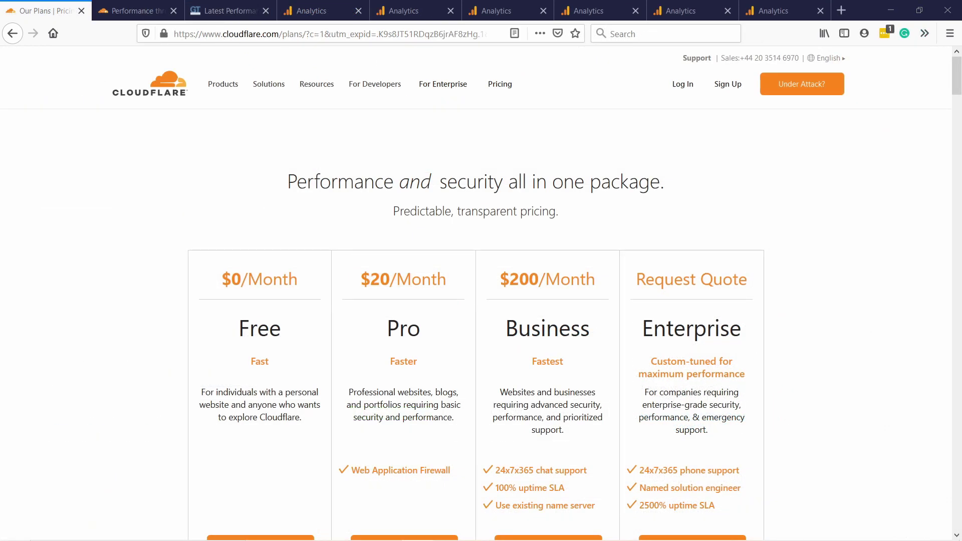
pyautogui.scroll(-2, 361, 201)
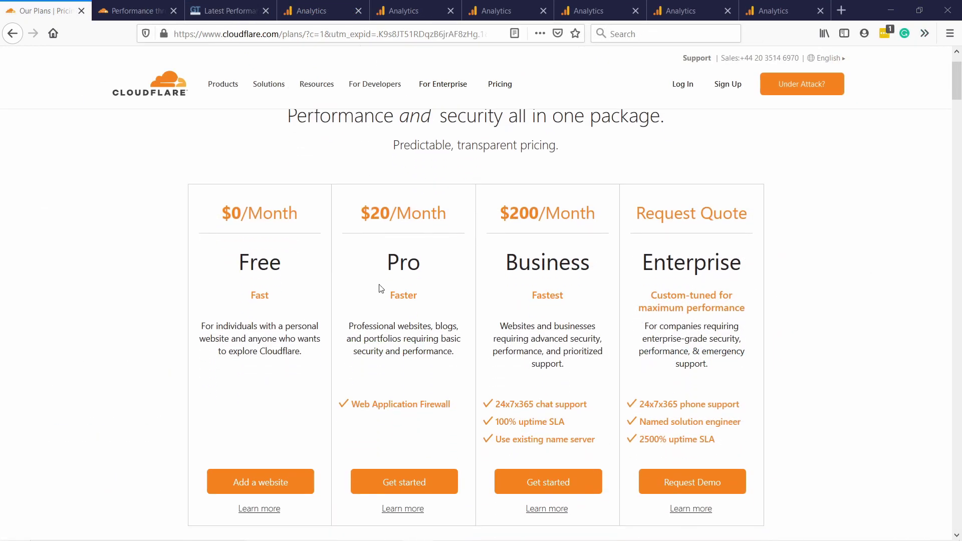
pyautogui.click(141, 11)
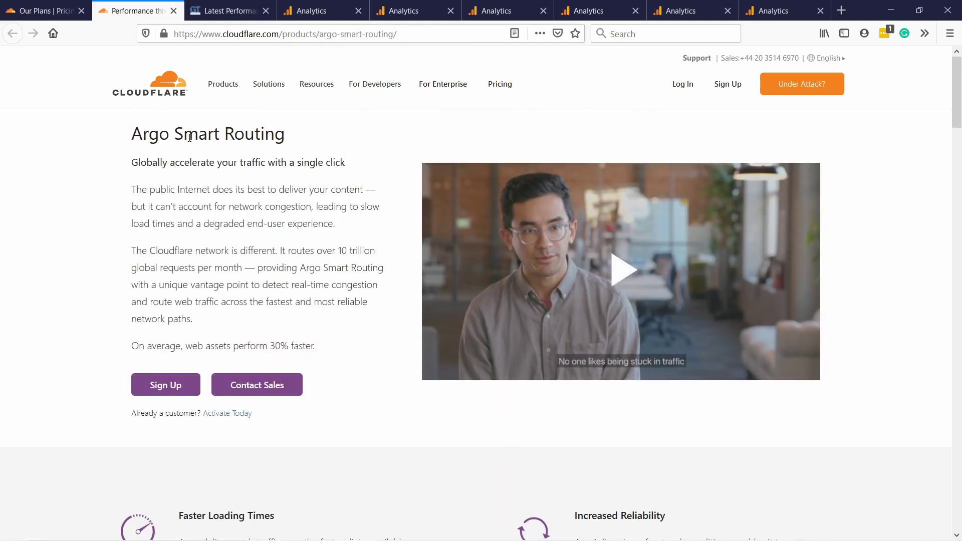
pyautogui.click(45, 11)
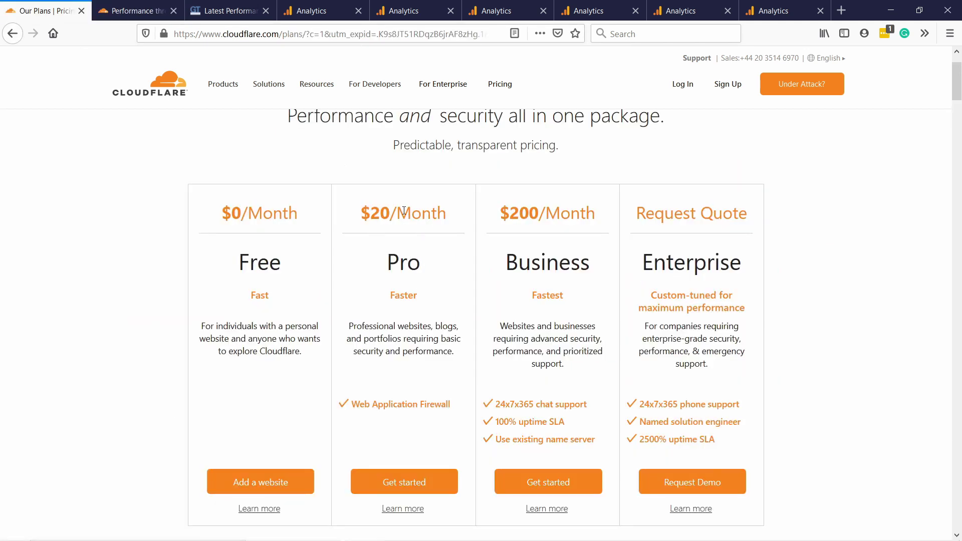
pyautogui.click(141, 11)
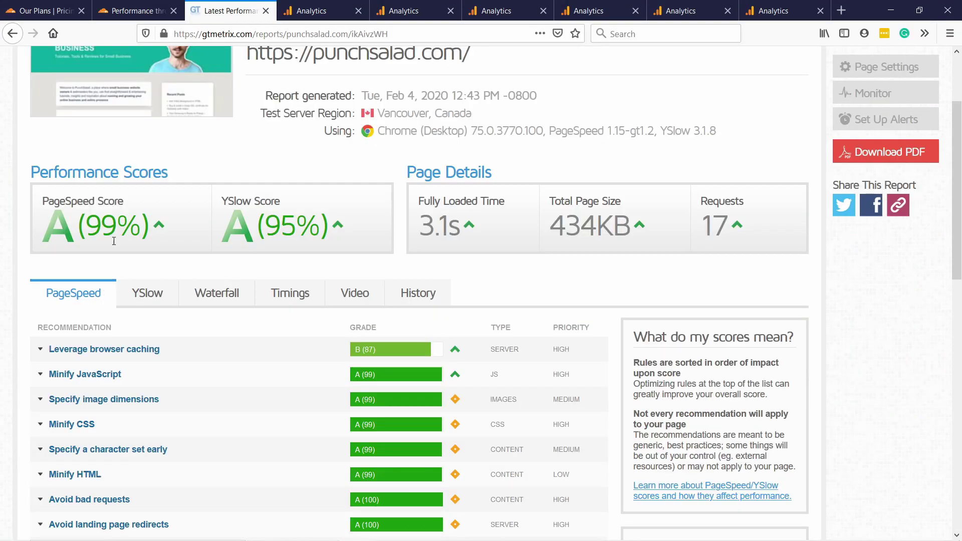
# - Show the YSlow recommendations for the newer 99% PageSpeed, 95% YSlow report
pyautogui.scroll(2, 216, 251)
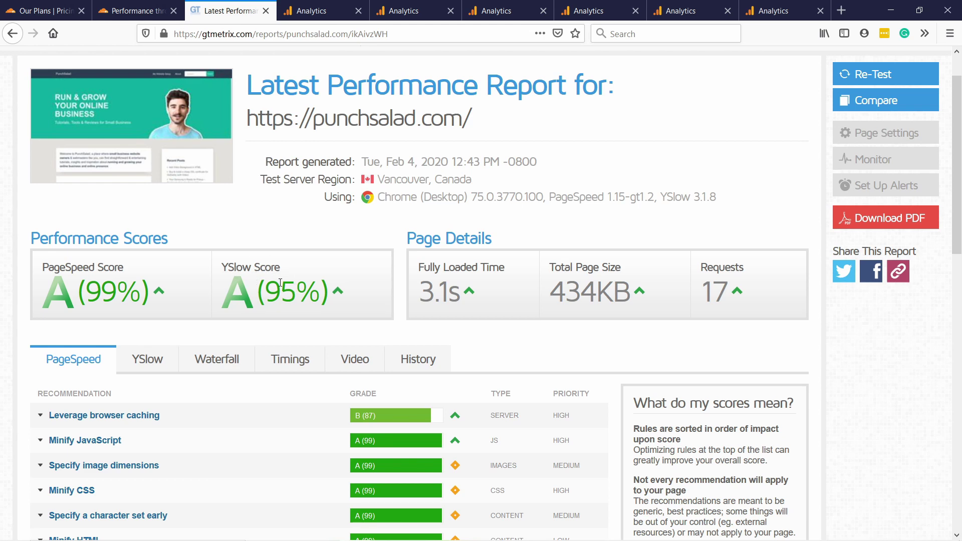
pyautogui.scroll(-5, 274, 282)
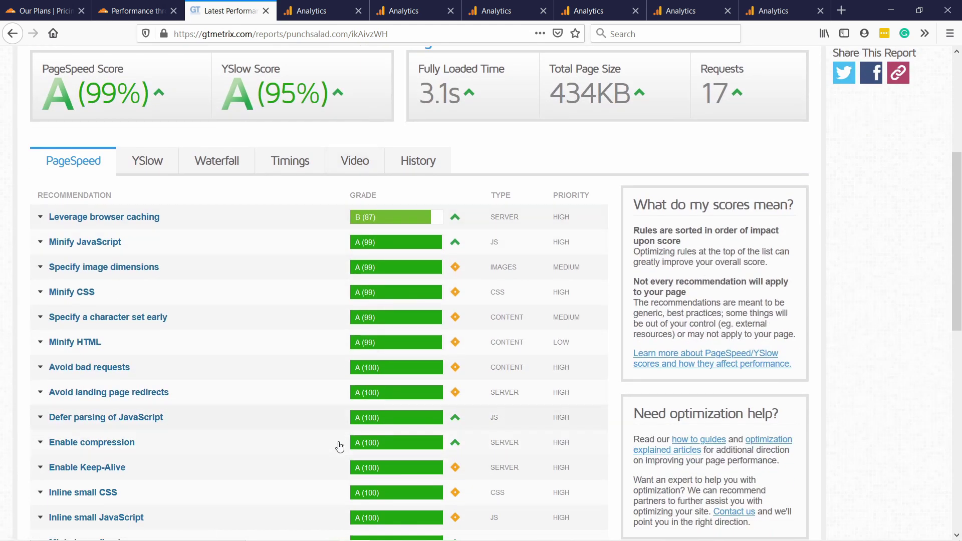
pyautogui.click(150, 164)
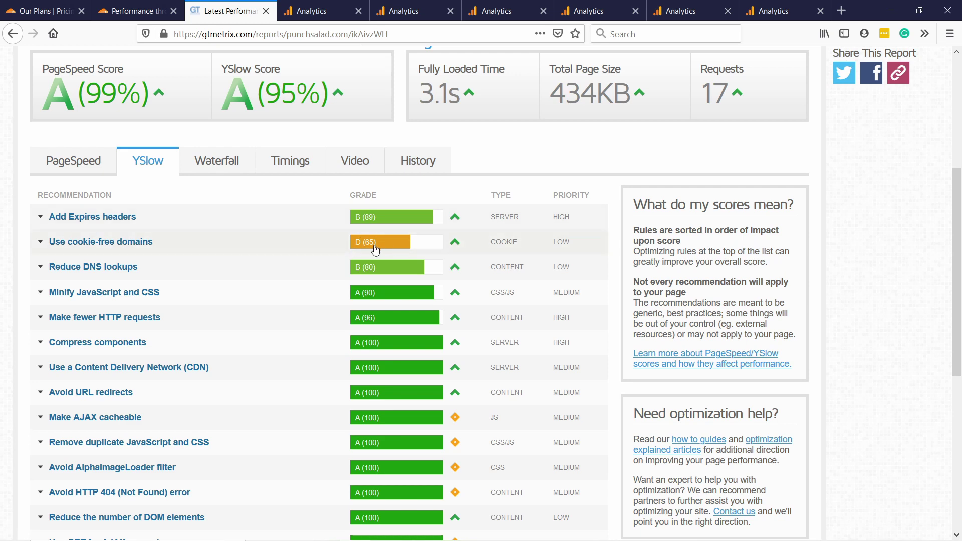
# - Highlight the 3.1s fully loaded time value on the new report
pyautogui.scroll(1, 412, 229)
pyautogui.scroll(3, 412, 230)
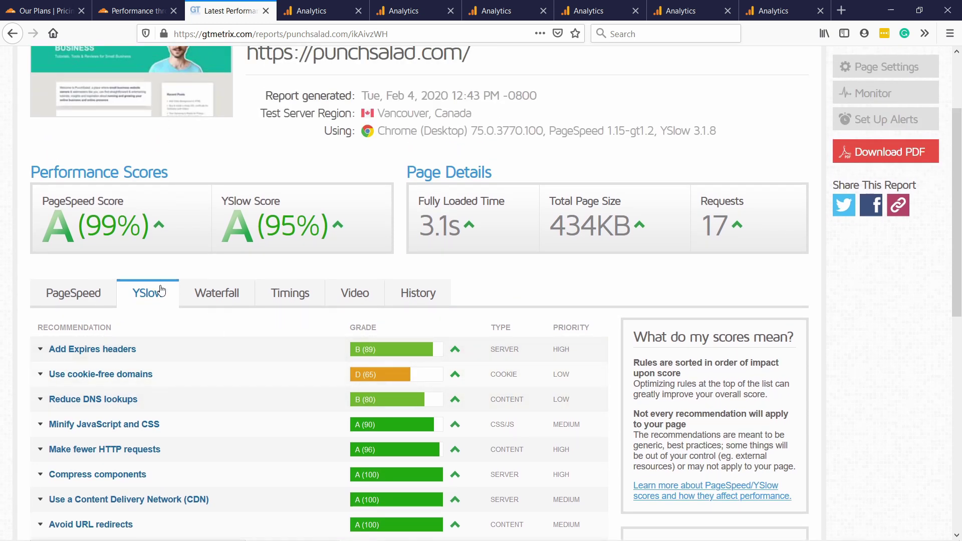
pyautogui.tripleClick(432, 221)
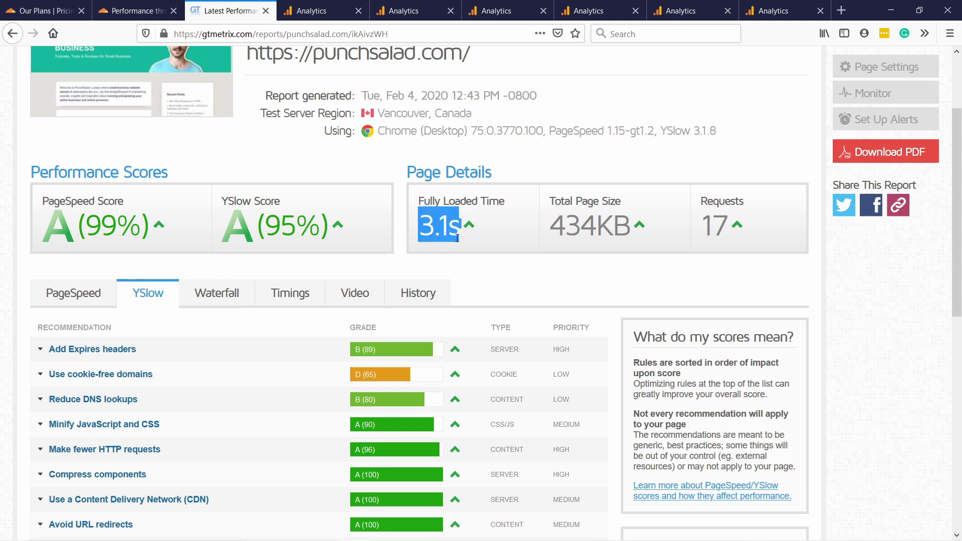
pyautogui.click(442, 225)
pyautogui.doubleClick(459, 229)
pyautogui.click(380, 169)
pyautogui.scroll(3, 380, 168)
pyautogui.scroll(-2, 340, 228)
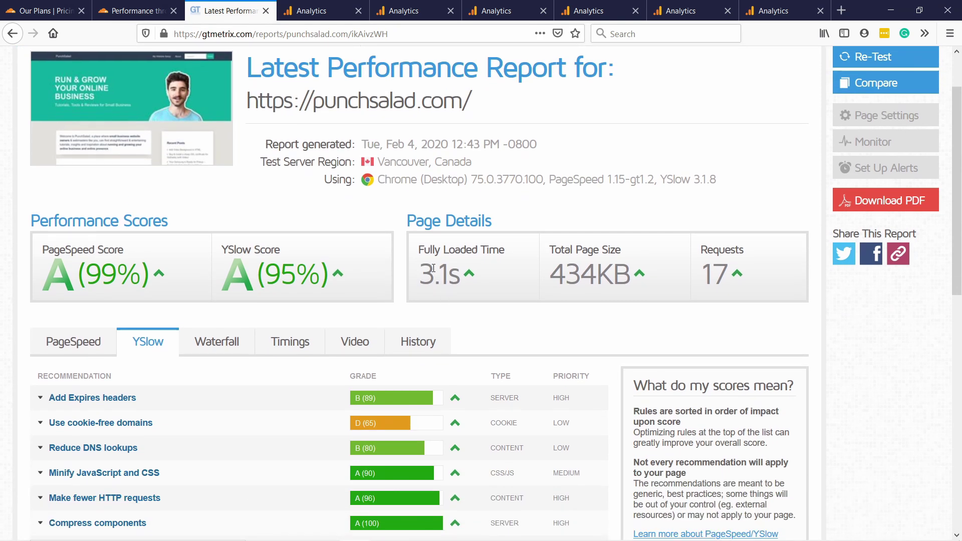
pyautogui.doubleClick(475, 275)
pyautogui.click(473, 278)
# - Switch between the Analytics page load time and DOM Timings reports for Jan 21–Feb 4 vs Jan 6–20
pyautogui.click(314, 12)
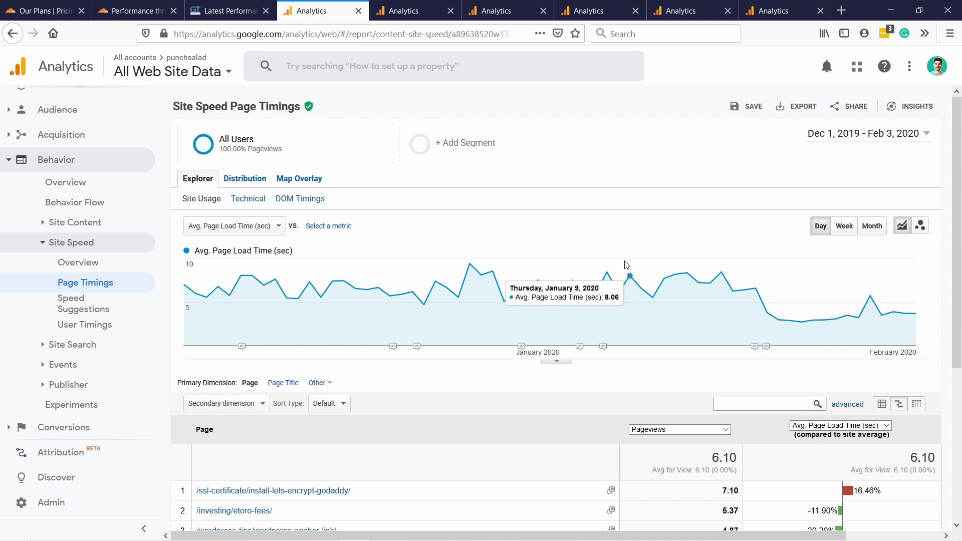
pyautogui.hotkey('ctrl', 'Tab')
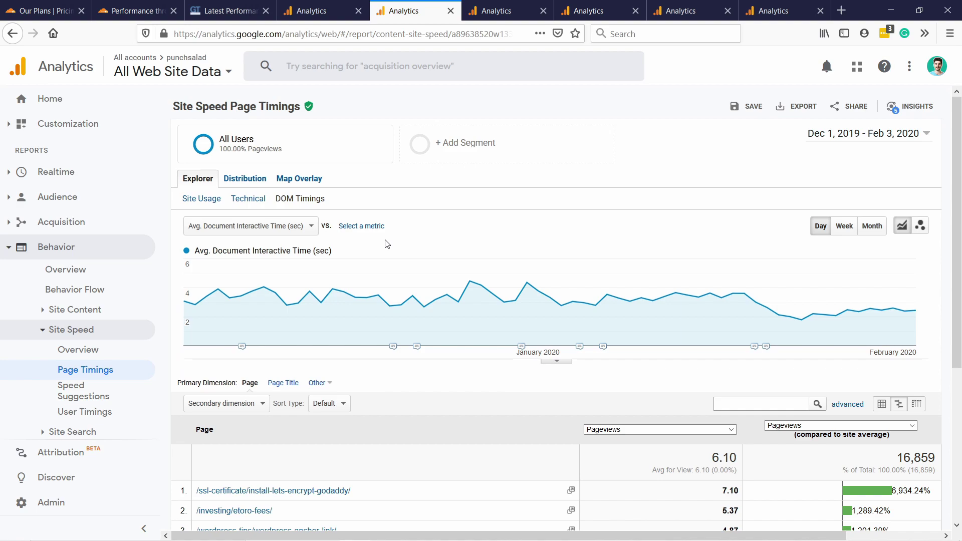
pyautogui.click(311, 12)
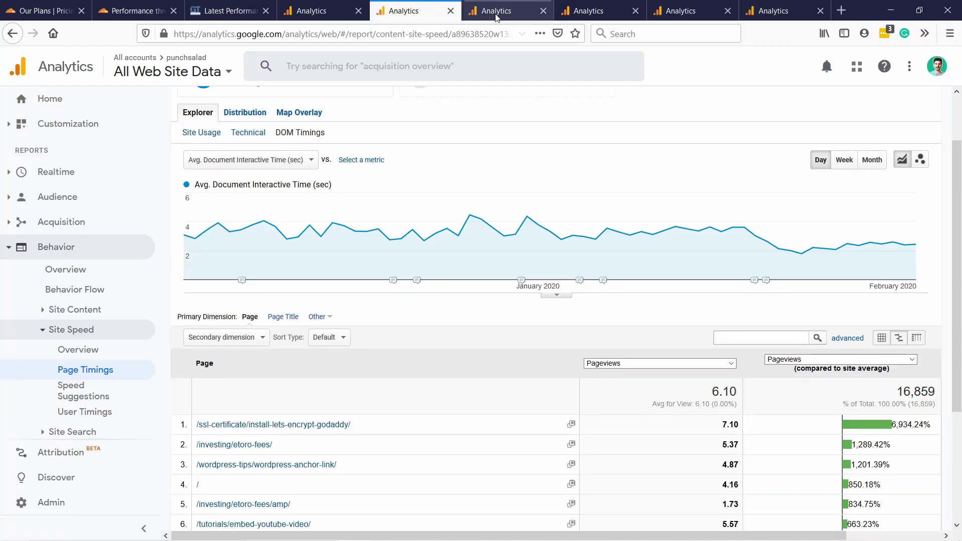
# - Review the Site Speed Overview comparison chart, then bring up the Page Timings comparison
pyautogui.click(496, 17)
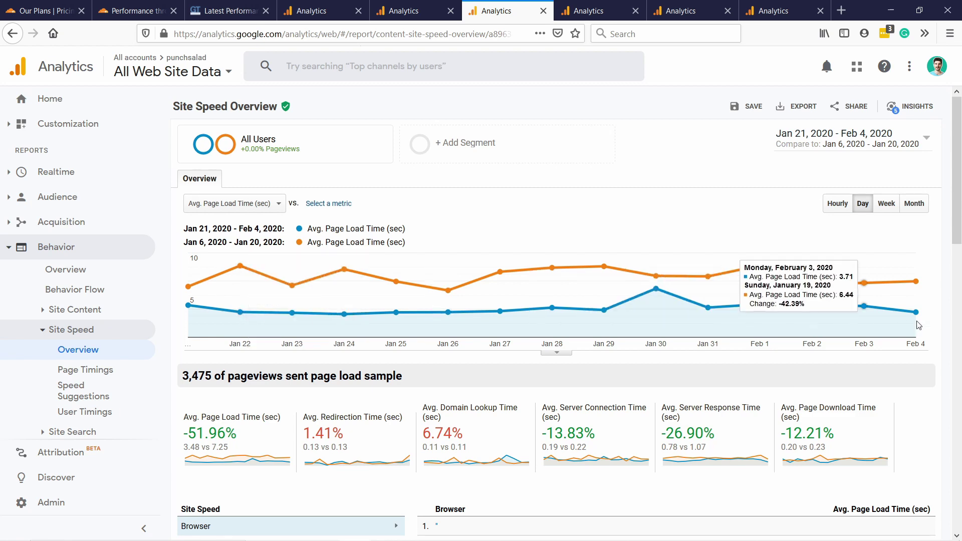
pyautogui.scroll(-2, 238, 259)
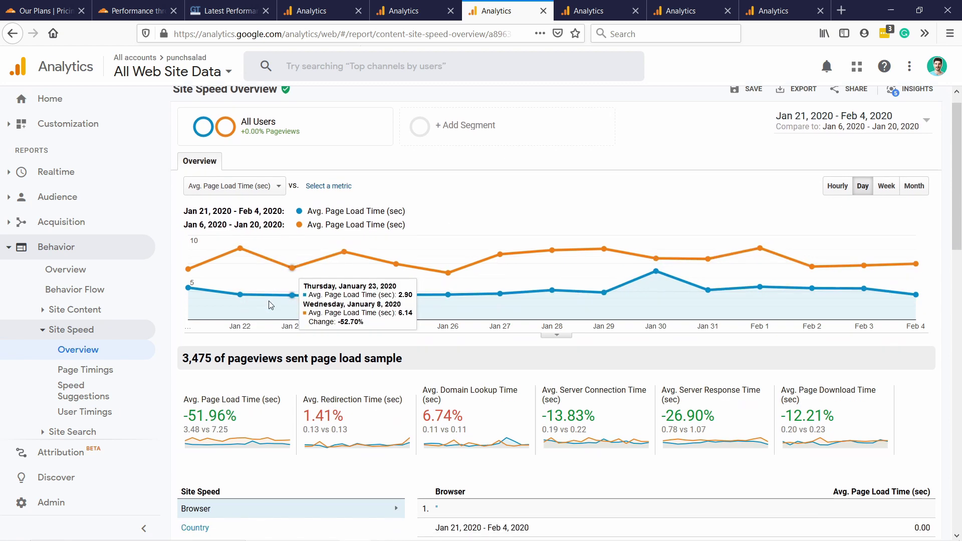
pyautogui.scroll(2, 402, 176)
pyautogui.click(590, 14)
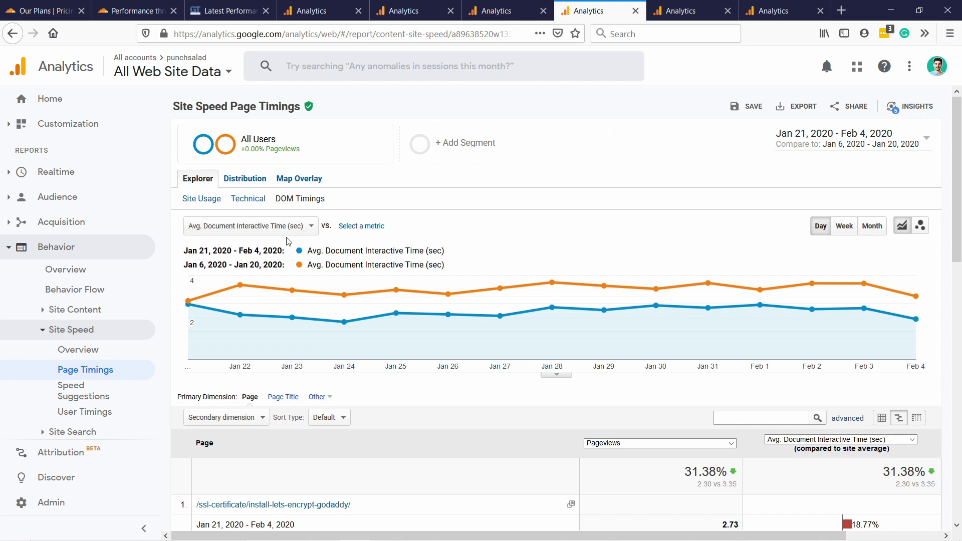
# - Scroll through the Page Timings table of per-page document interactive times
pyautogui.scroll(-4, 358, 233)
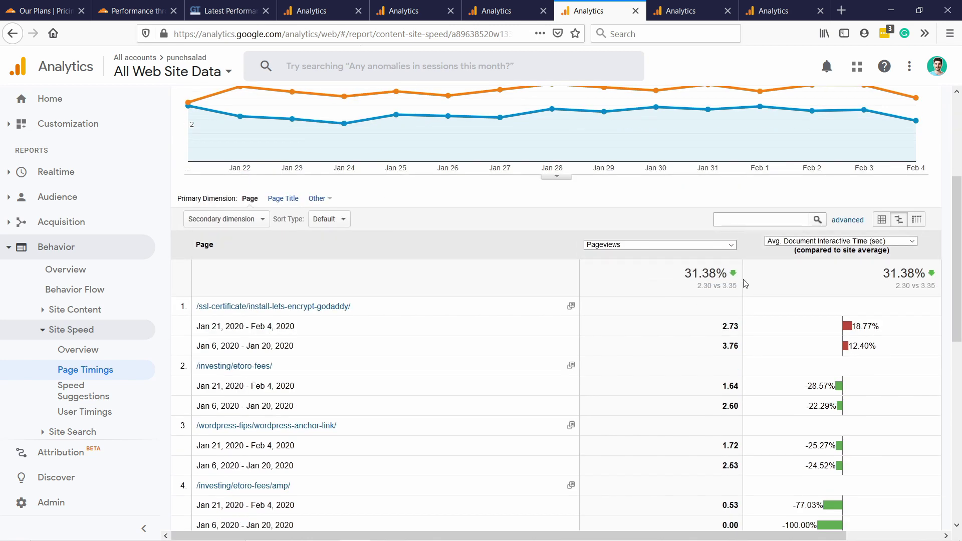
pyautogui.scroll(4, 609, 277)
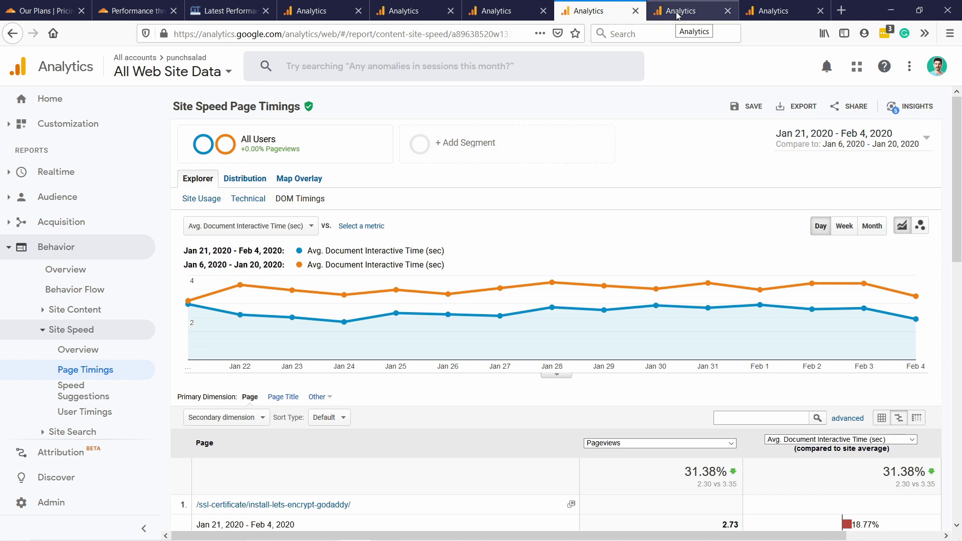
# - Move to the Map Overlay report and scroll to the continent table comparing both date ranges
pyautogui.hotkey('ctrl', 'Tab')
pyautogui.hotkey('ctrl', 'Tab')
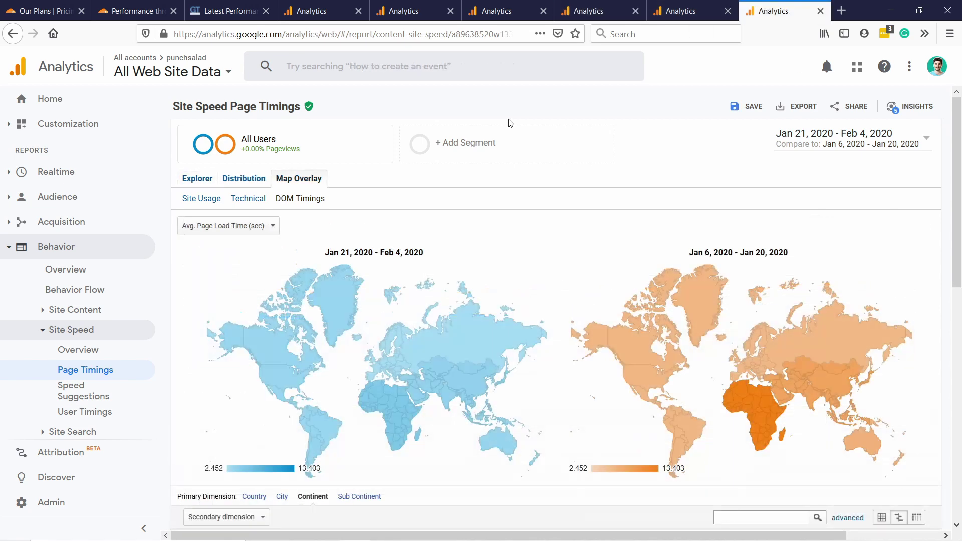
pyautogui.scroll(-8, 512, 123)
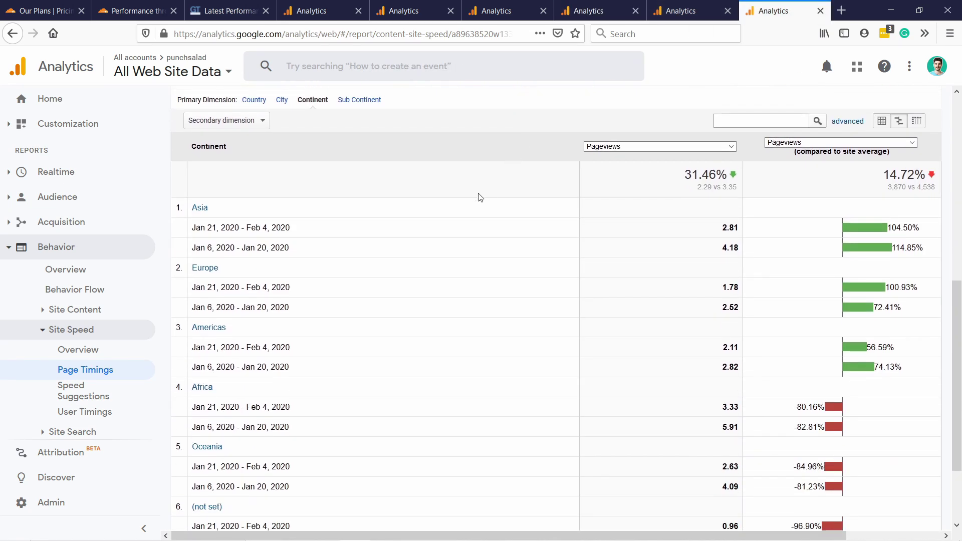
pyautogui.scroll(-3, 401, 210)
pyautogui.scroll(2, 396, 221)
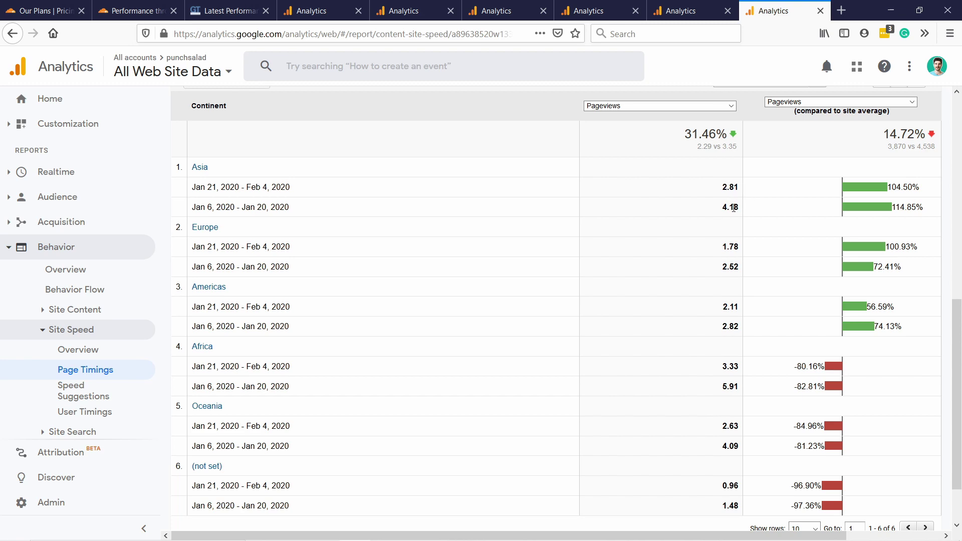
pyautogui.scroll(10, 338, 149)
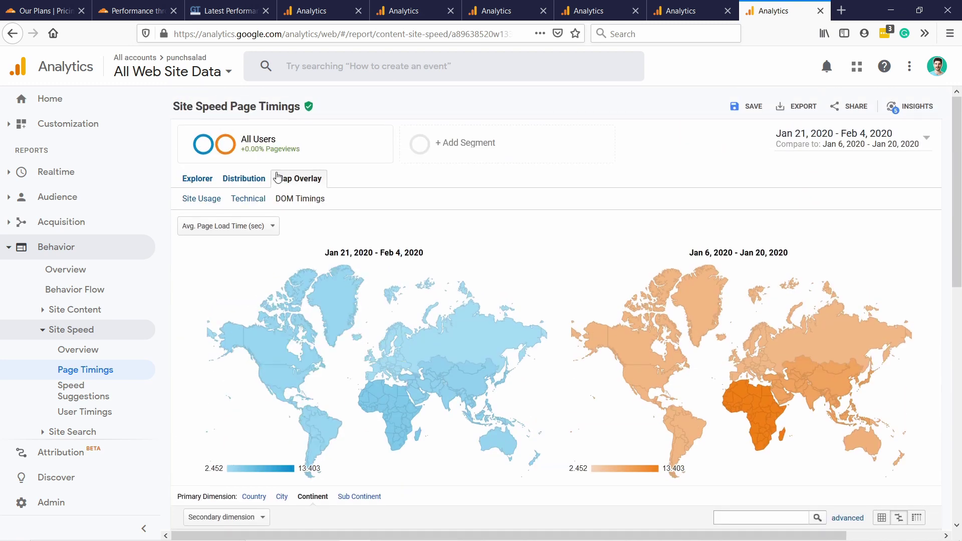
pyautogui.scroll(-10, 295, 179)
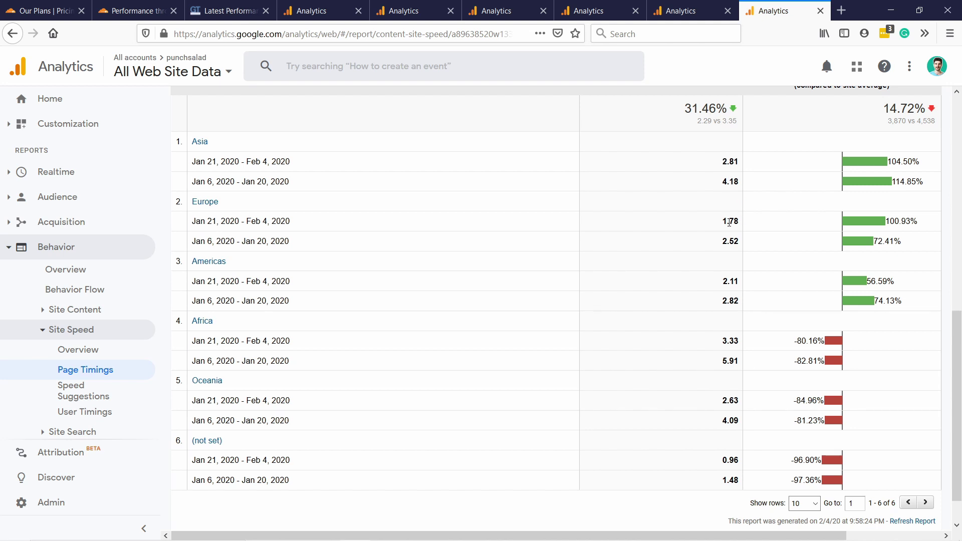
pyautogui.scroll(-2, 731, 223)
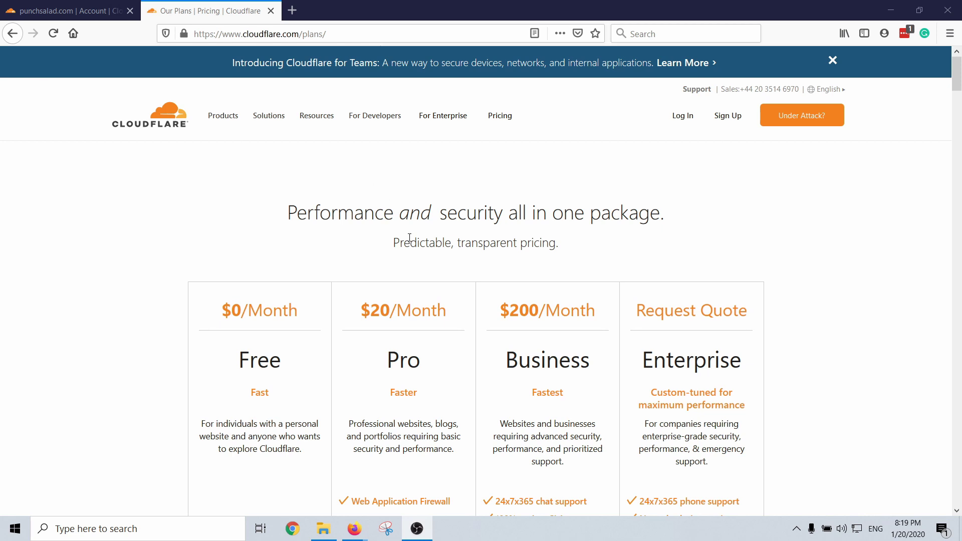
# - Scroll the Cloudflare pricing page and choose Get started under the $20/month Pro plan
pyautogui.scroll(-2, 393, 279)
pyautogui.scroll(-2, 369, 245)
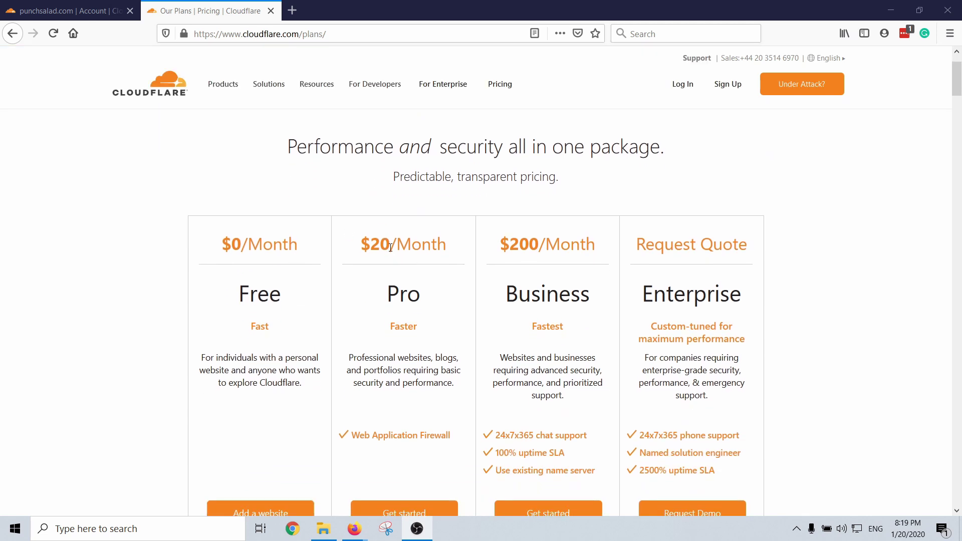
pyautogui.scroll(-2, 405, 261)
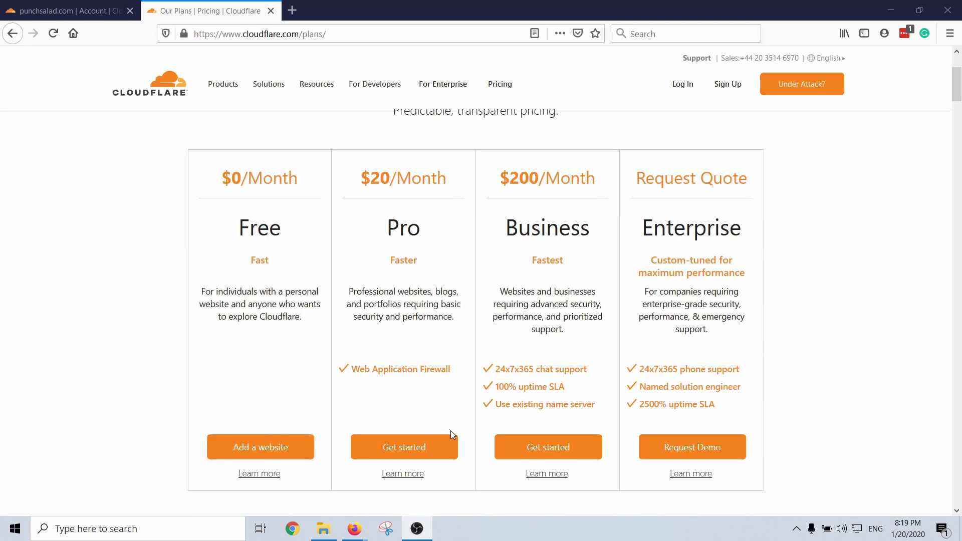
pyautogui.click(399, 448)
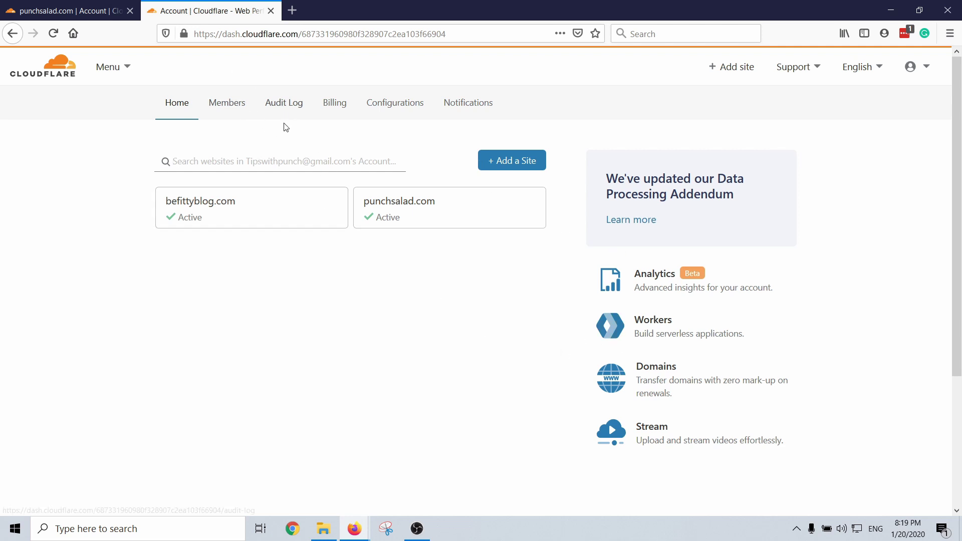
# - Open punchsalad.com's Speed > Optimization page and scroll down to the Polish setting
pyautogui.click(390, 214)
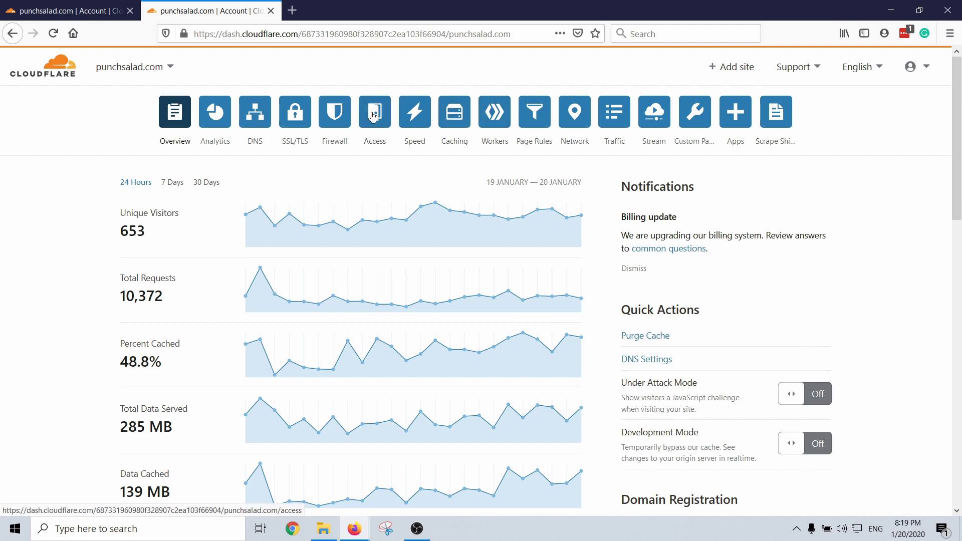
pyautogui.click(413, 116)
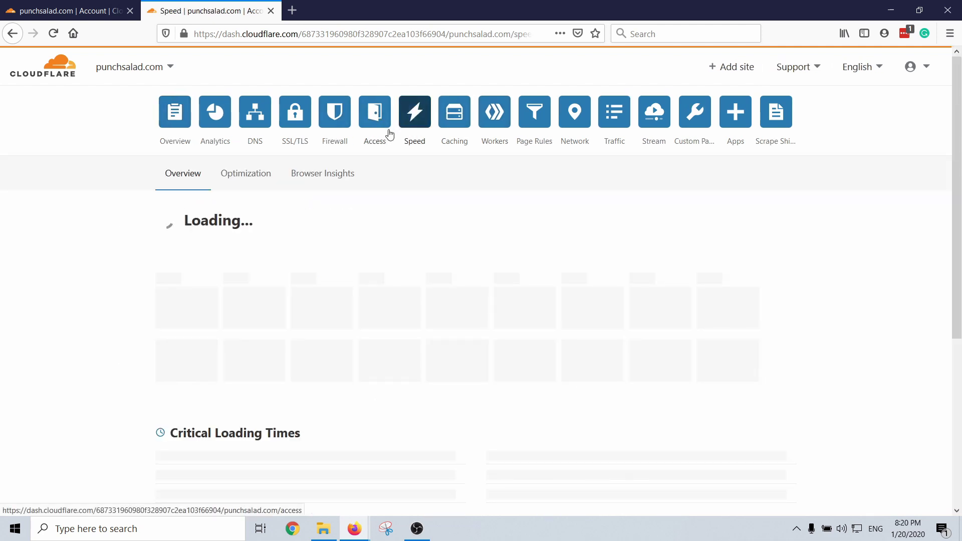
pyautogui.click(244, 173)
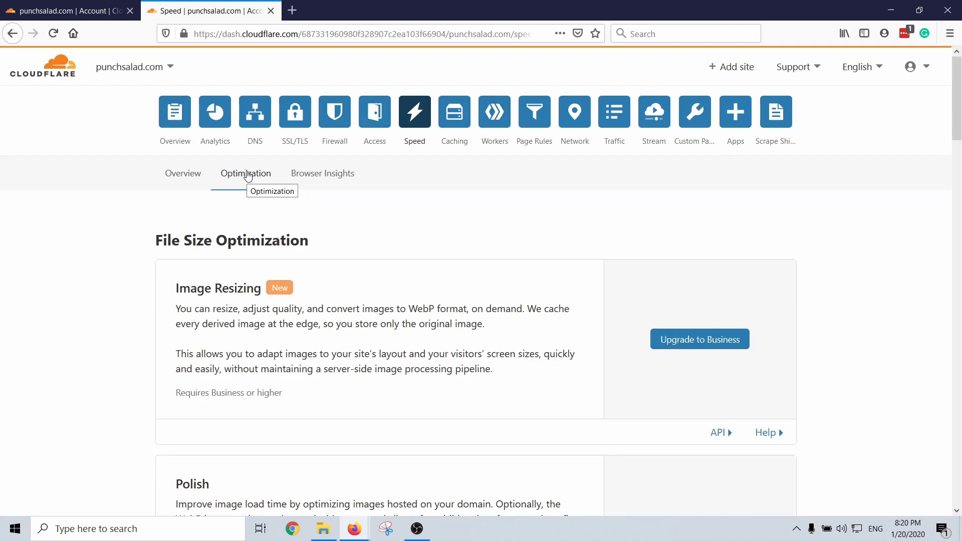
pyautogui.scroll(-4, 712, 207)
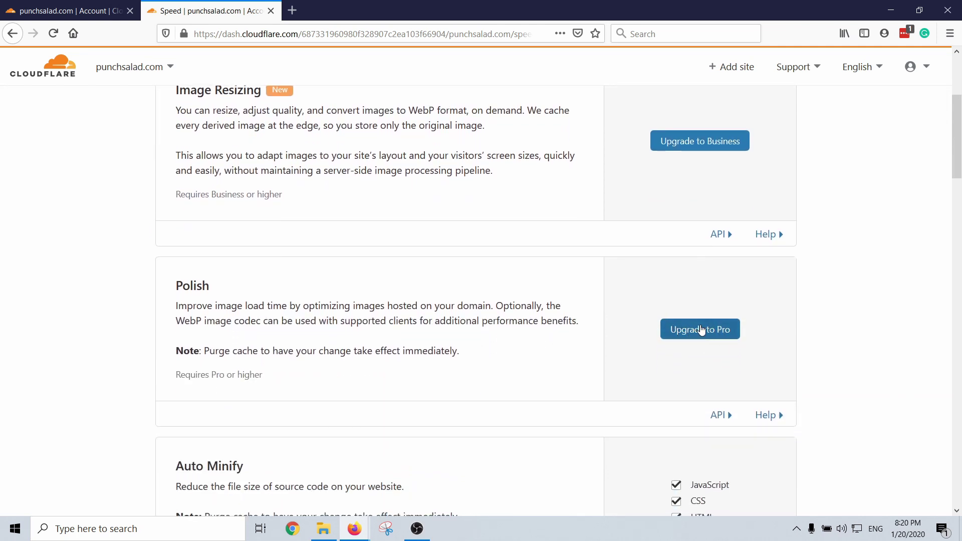
# - Start the $20/month Pro plan upgrade for punchsalad.com and review the payment form
pyautogui.click(698, 333)
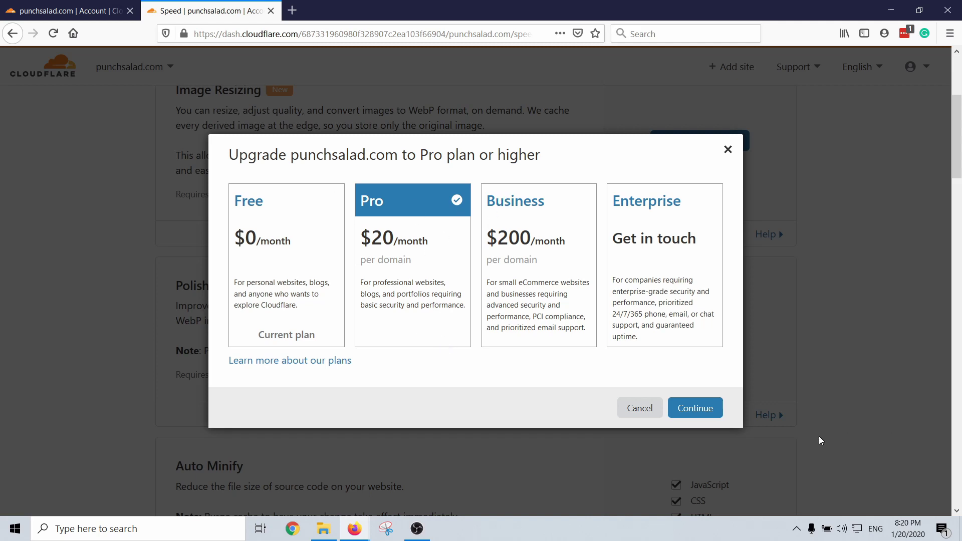
pyautogui.press('Return')
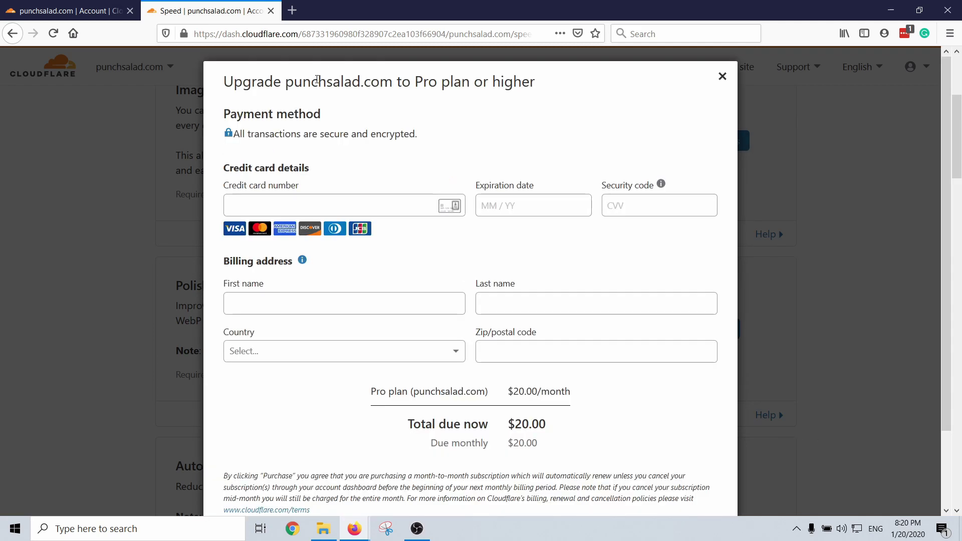
pyautogui.scroll(-1, 361, 165)
pyautogui.scroll(-2, 361, 166)
pyautogui.scroll(2, 393, 100)
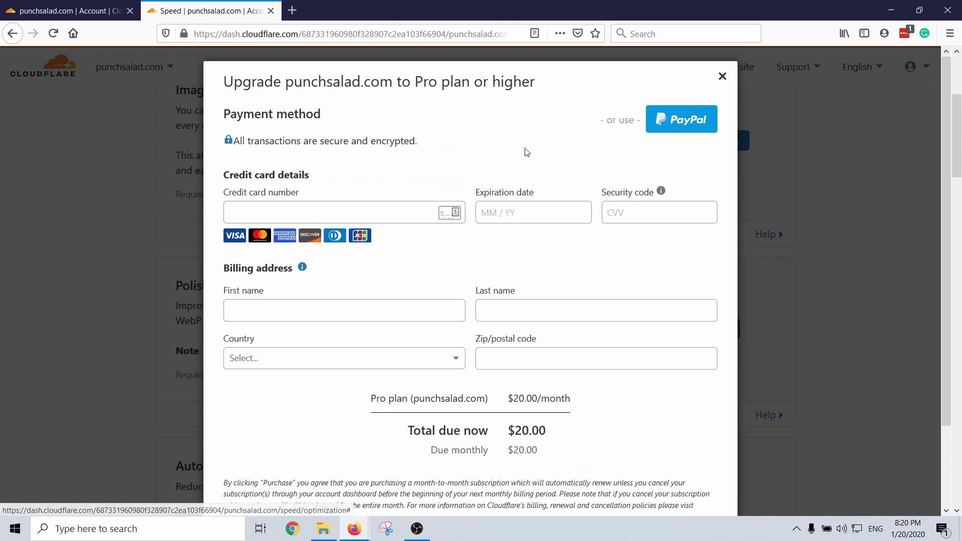
pyautogui.scroll(-2, 631, 140)
pyautogui.scroll(2, 633, 146)
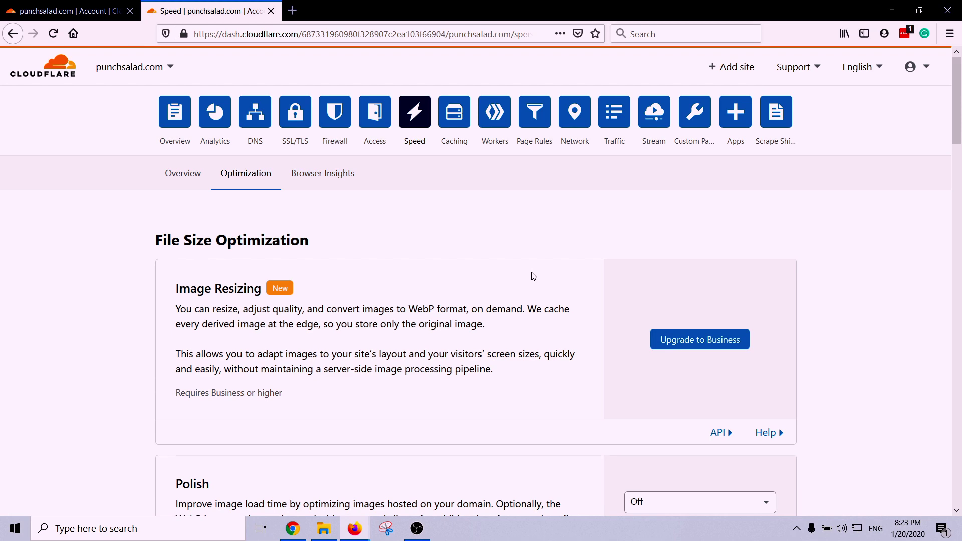
# - Set Polish image compression to Lossless with WebP conversion enabled
pyautogui.scroll(-4, 507, 236)
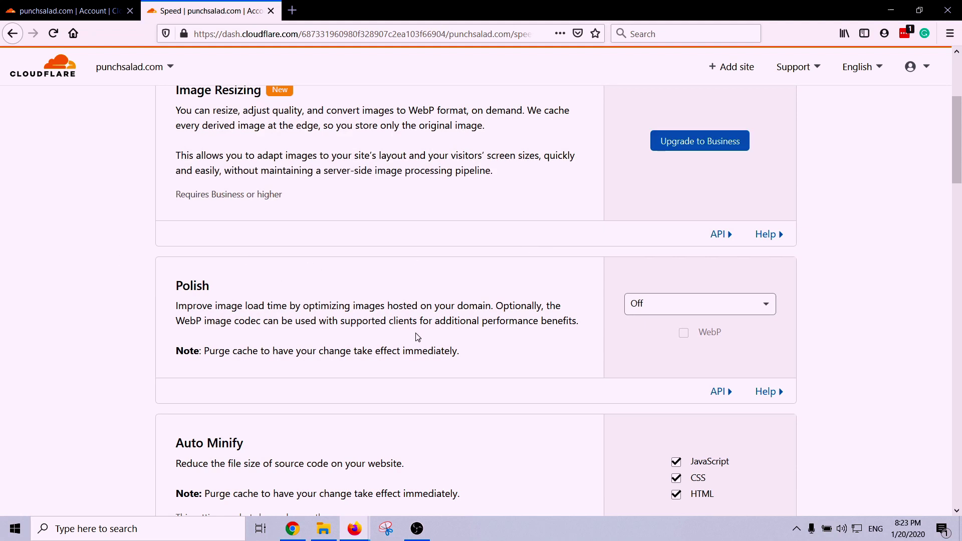
pyautogui.click(648, 308)
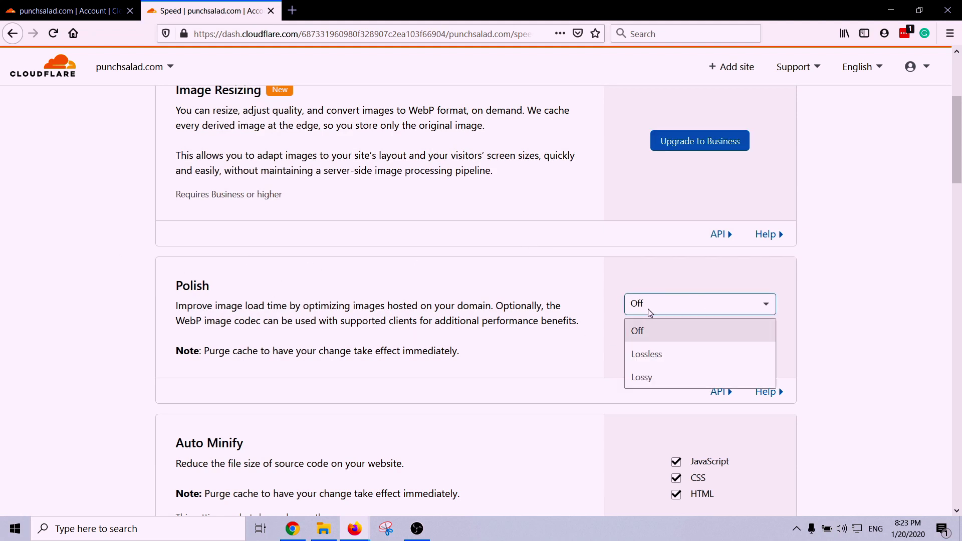
pyautogui.click(680, 357)
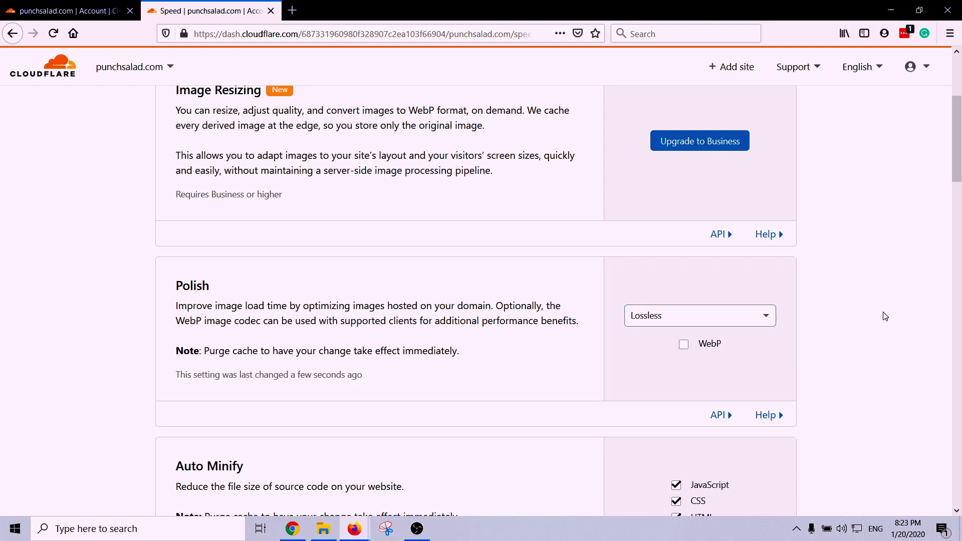
pyautogui.scroll(-1, 885, 317)
pyautogui.scroll(-2, 885, 316)
pyautogui.click(685, 213)
pyautogui.click(684, 212)
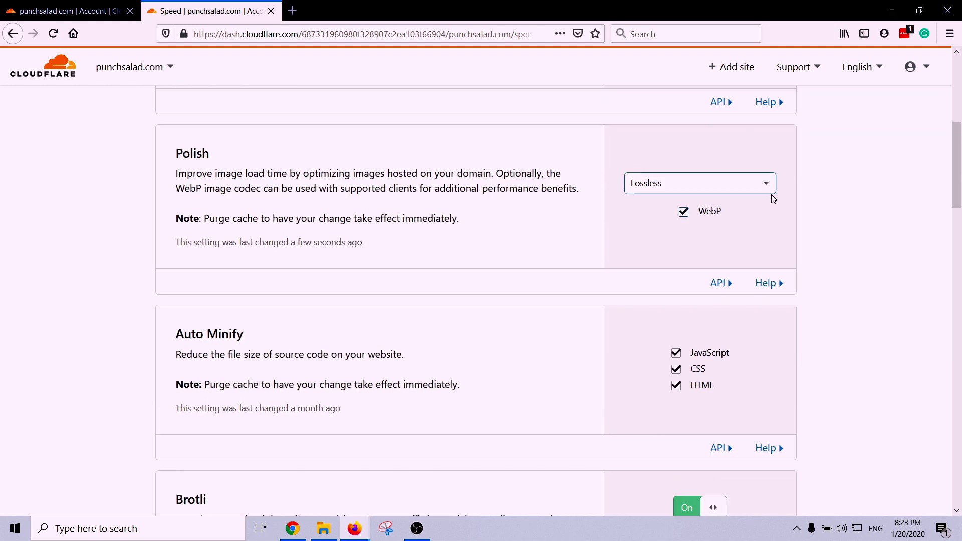
# - Switch Mirage and Rocket Loader on
pyautogui.scroll(-4, 569, 196)
pyautogui.scroll(-7, 591, 160)
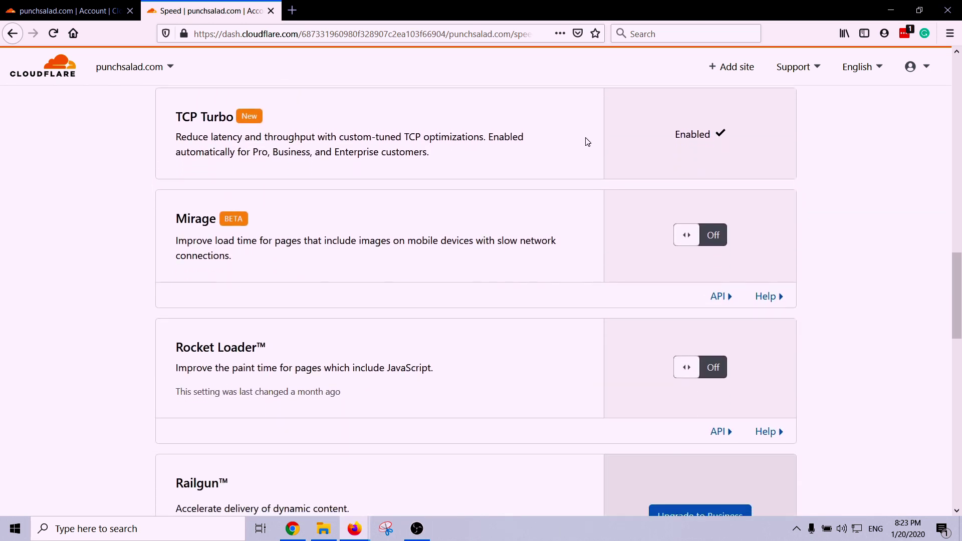
pyautogui.click(701, 234)
pyautogui.scroll(-2, 616, 181)
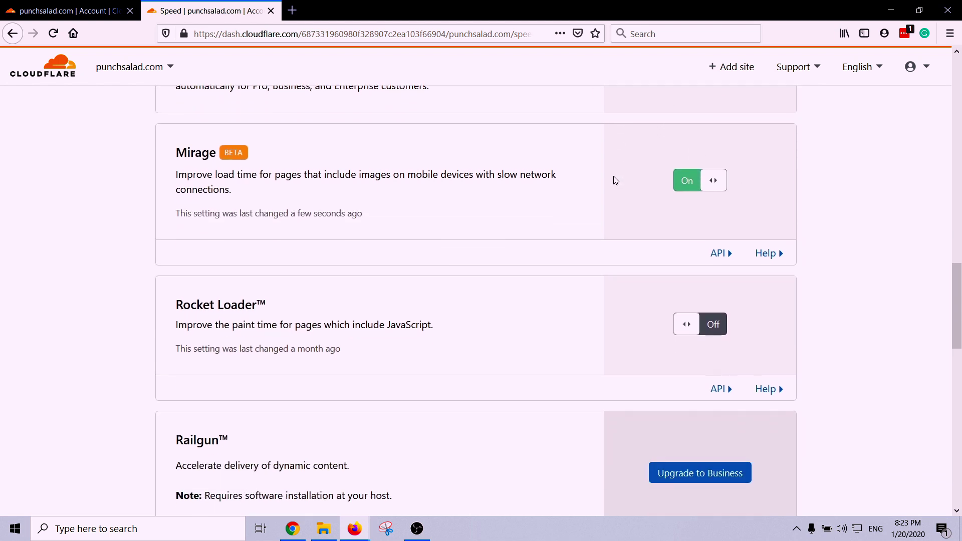
pyautogui.scroll(-1, 627, 198)
pyautogui.click(686, 258)
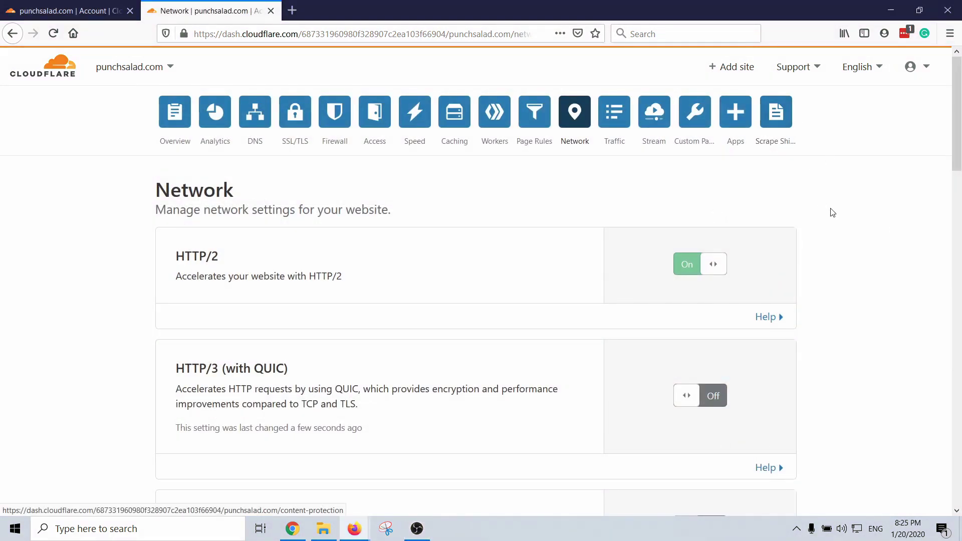
# - Turn on HTTP/3 (with QUIC) and 0-RTT Connection Resumption in the Network settings
pyautogui.scroll(-4, 833, 212)
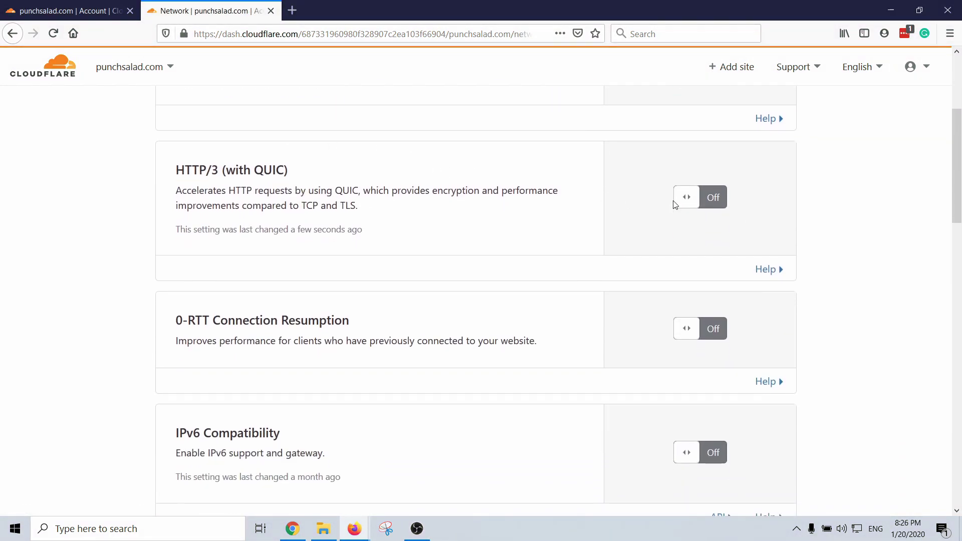
pyautogui.click(686, 200)
pyautogui.scroll(-1, 904, 240)
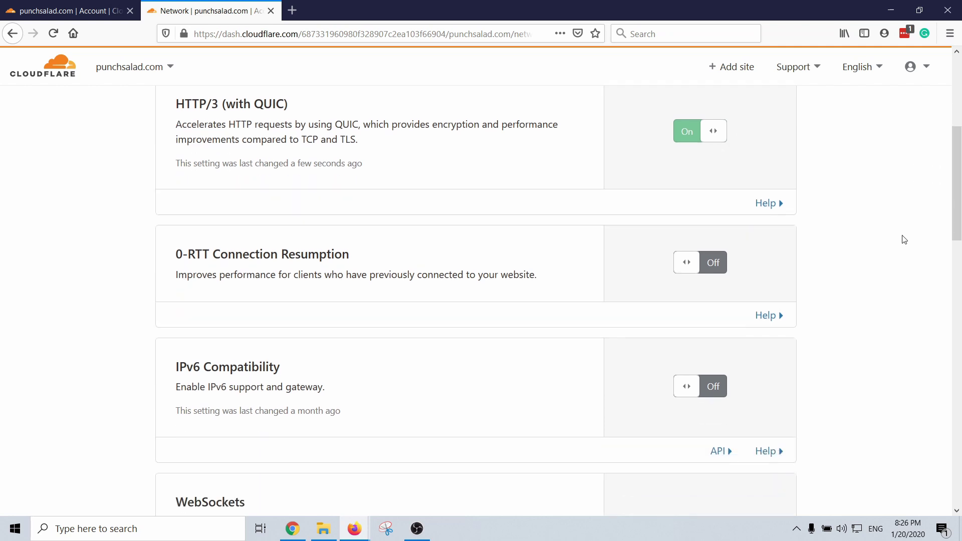
pyautogui.scroll(-1, 904, 239)
pyautogui.click(687, 198)
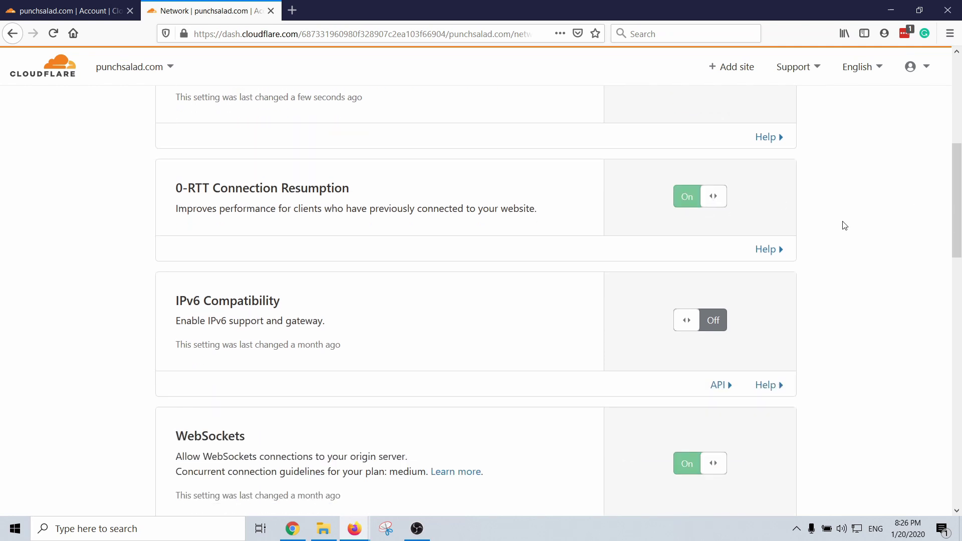
pyautogui.scroll(-2, 840, 220)
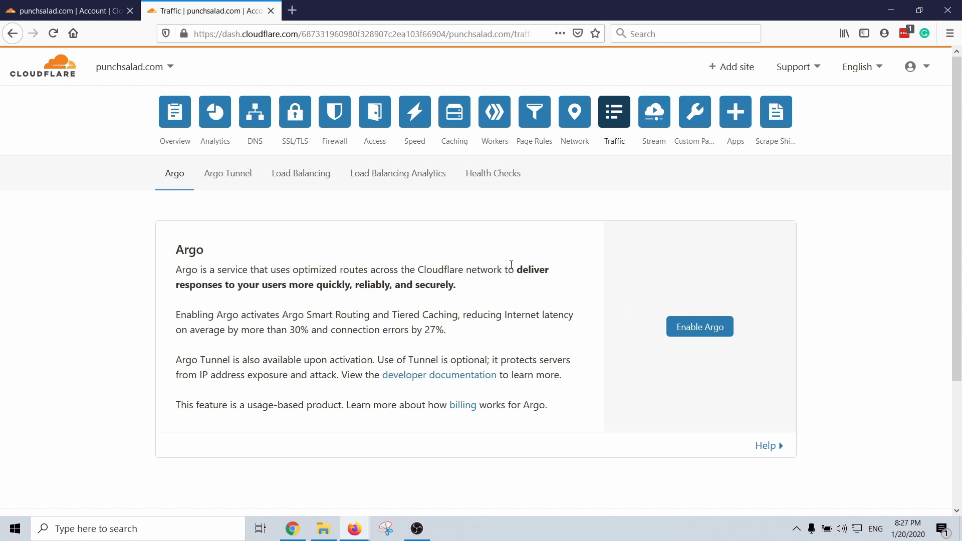
# - Enable Argo for punchsalad.com, reviewing the $0.10 per GB pricing and confirming the $5.00 monthly purchase
pyautogui.scroll(-3, 444, 261)
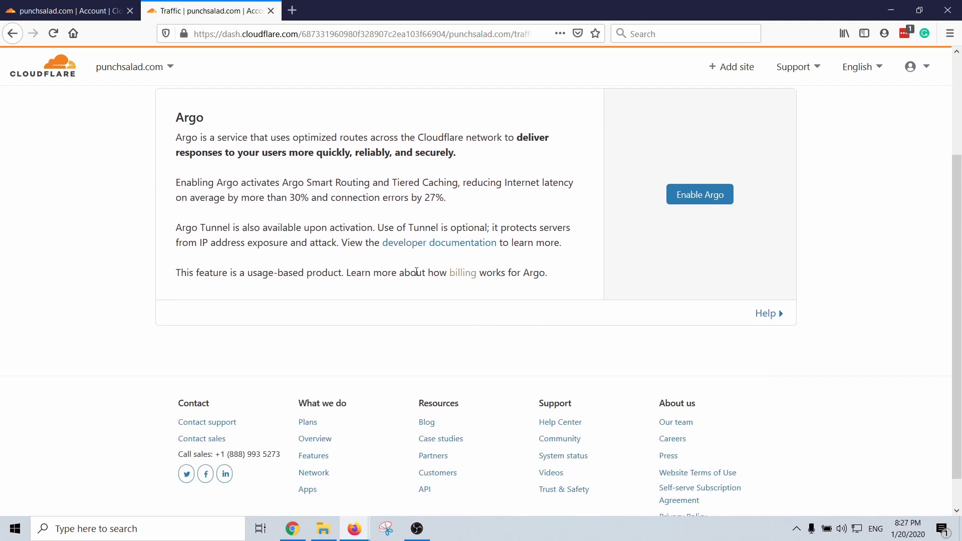
pyautogui.scroll(3, 647, 308)
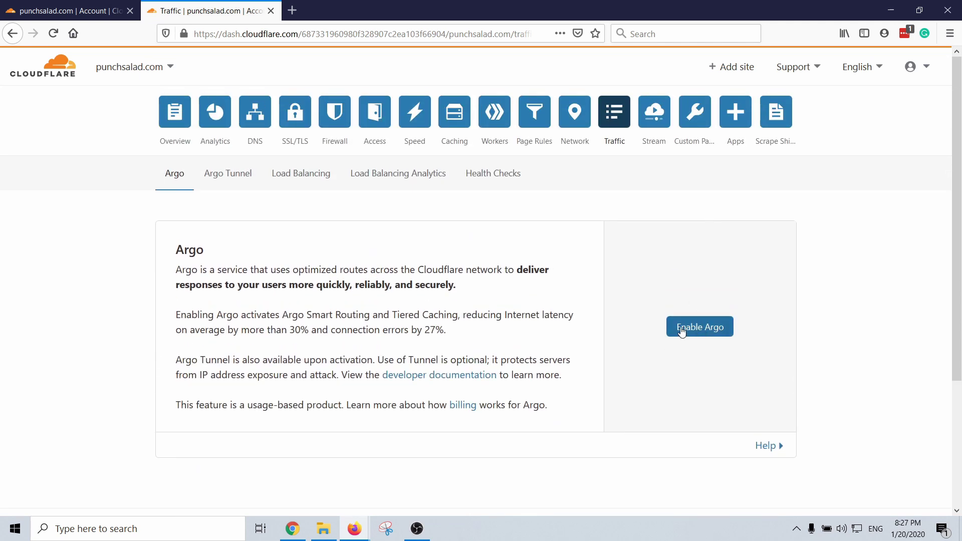
pyautogui.click(704, 326)
pyautogui.click(696, 375)
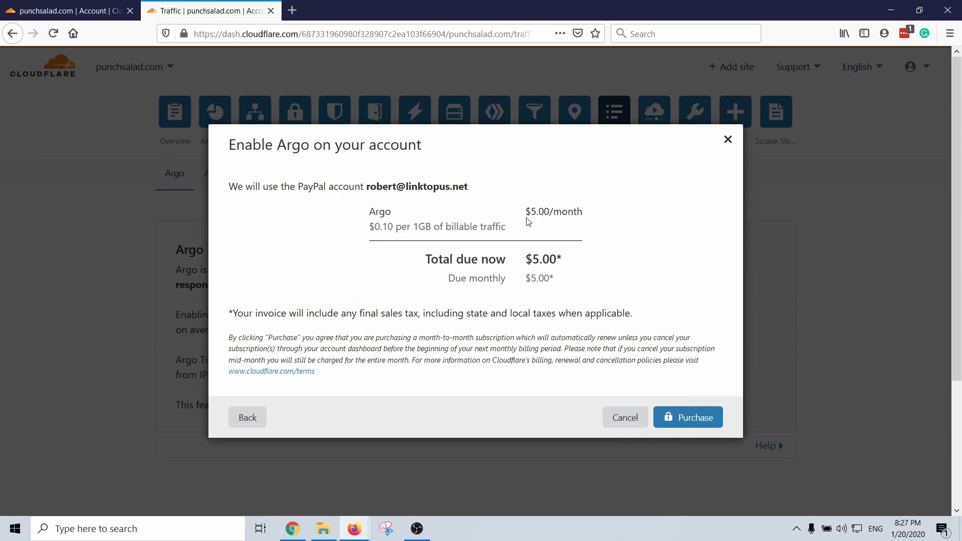
pyautogui.moveTo(434, 227); pyautogui.dragTo(370, 227)
pyautogui.click(399, 228)
pyautogui.click(705, 420)
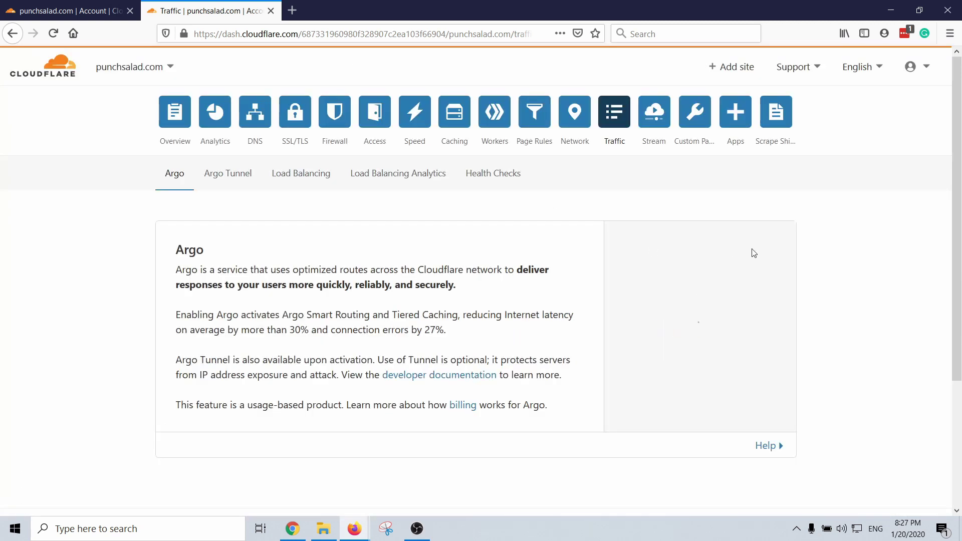
pyautogui.scroll(-3, 852, 307)
pyautogui.scroll(3, 849, 305)
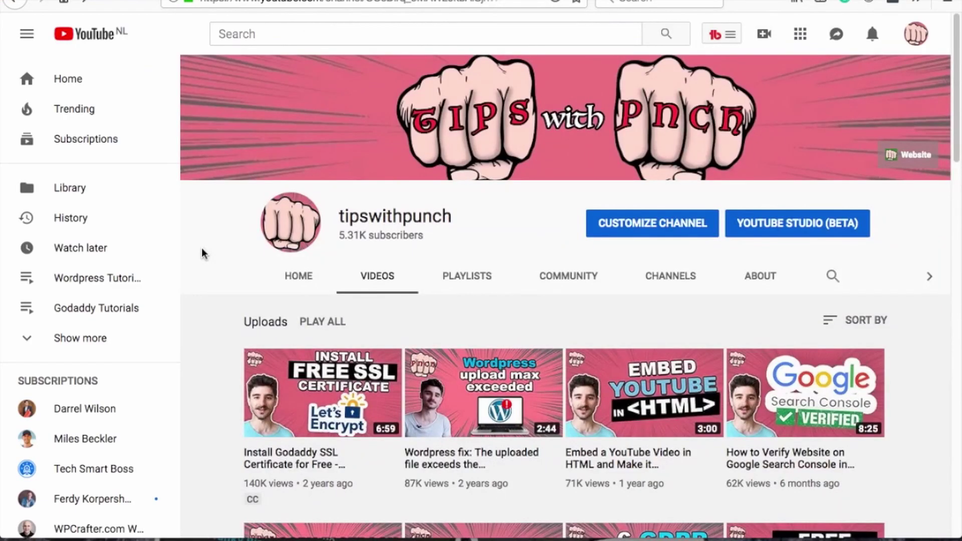
# - Scroll down the channel's uploads to older videos like 'Clean Kettle Vinegar - Natural Kettle Descaler'
pyautogui.scroll(-2, 202, 254)
pyautogui.scroll(-7, 202, 253)
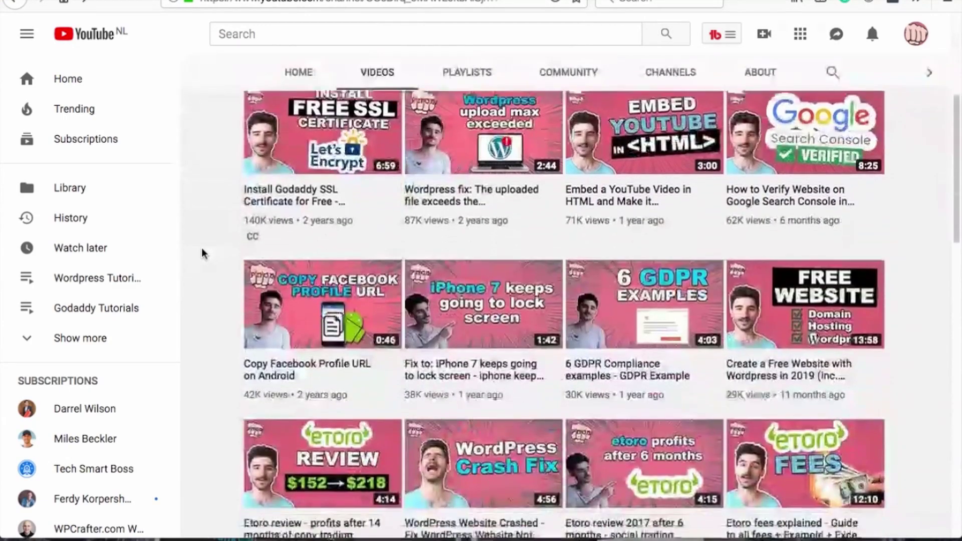
pyautogui.scroll(-6, 202, 253)
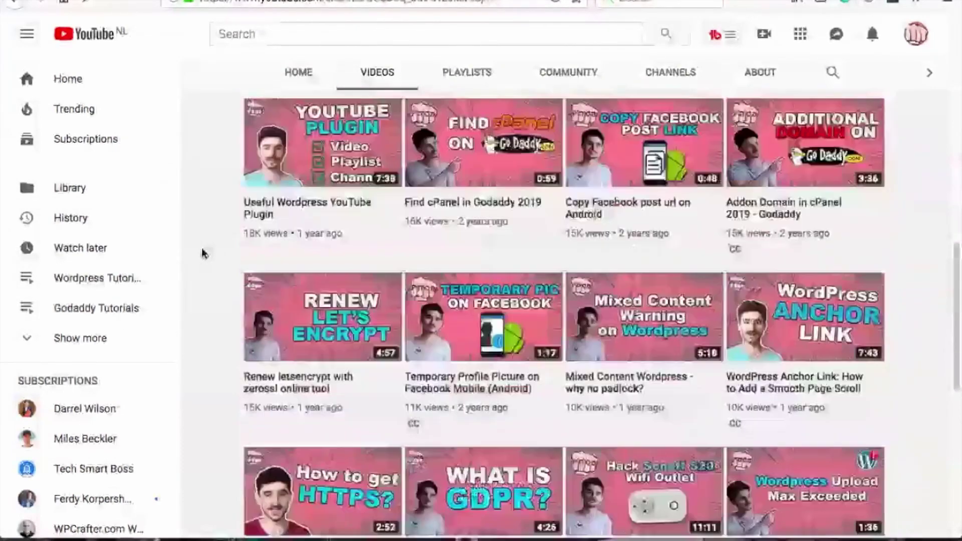
pyautogui.scroll(-8, 202, 254)
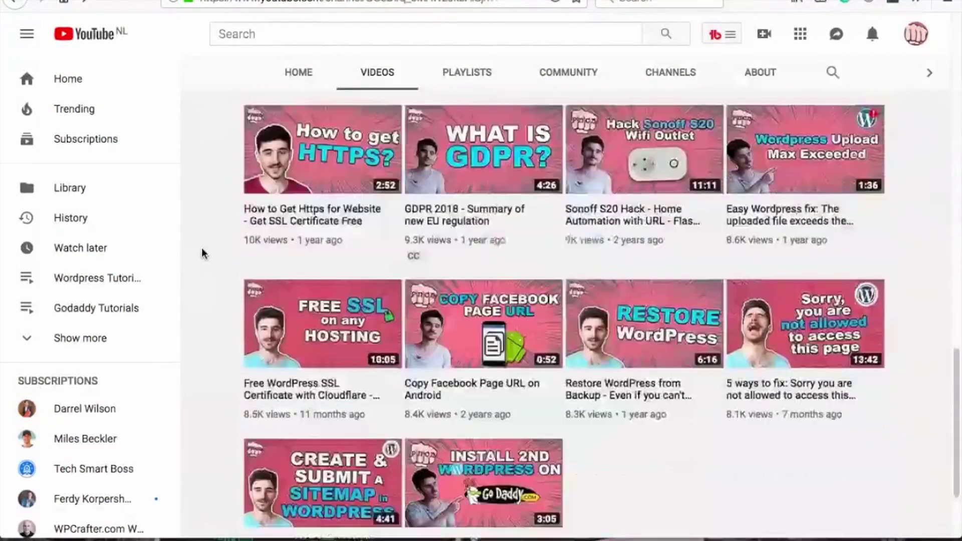
pyautogui.scroll(-2, 202, 254)
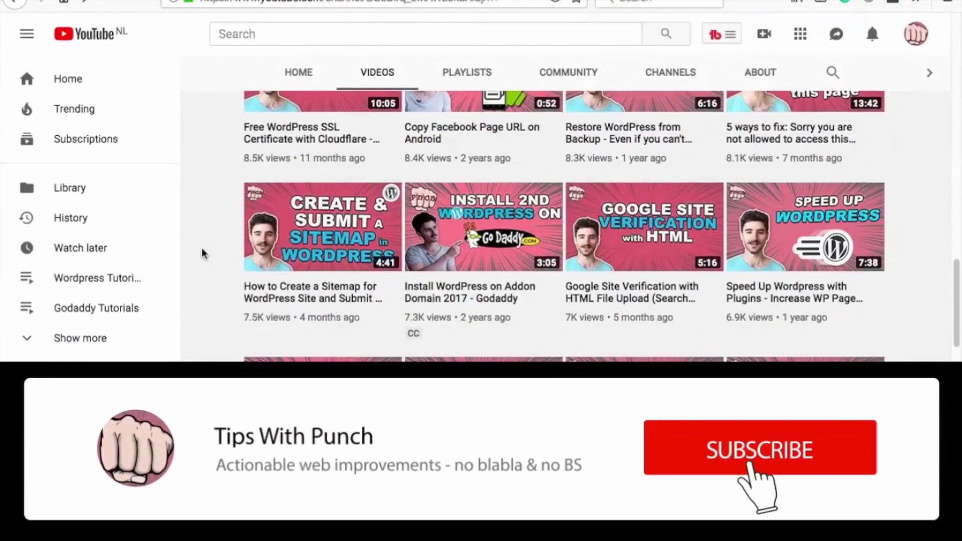
pyautogui.scroll(-6, 202, 253)
pyautogui.scroll(-6, 202, 253)
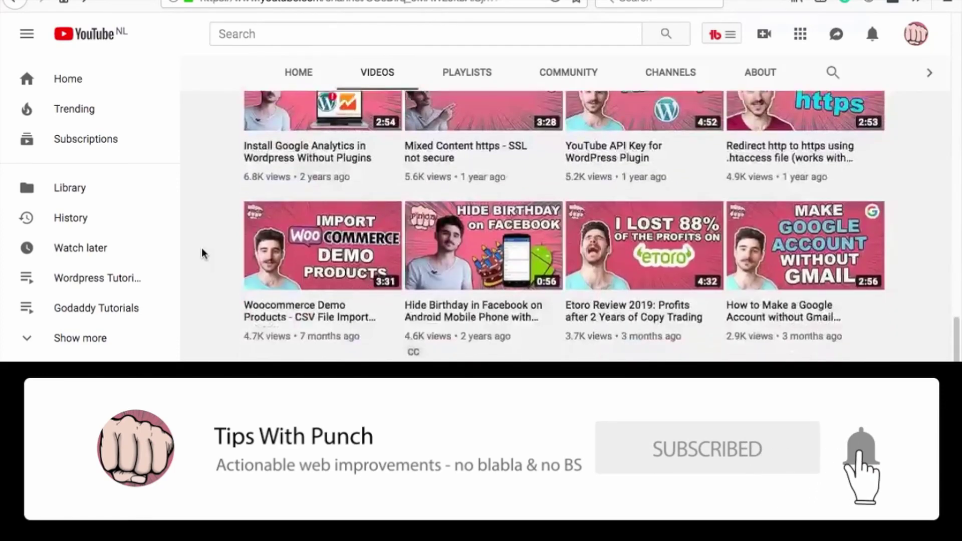
pyautogui.scroll(-6, 202, 253)
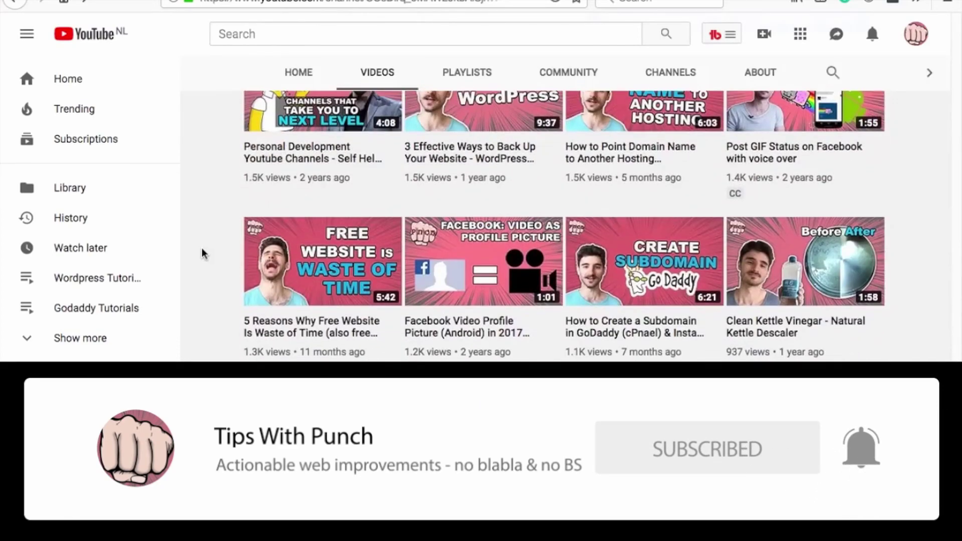